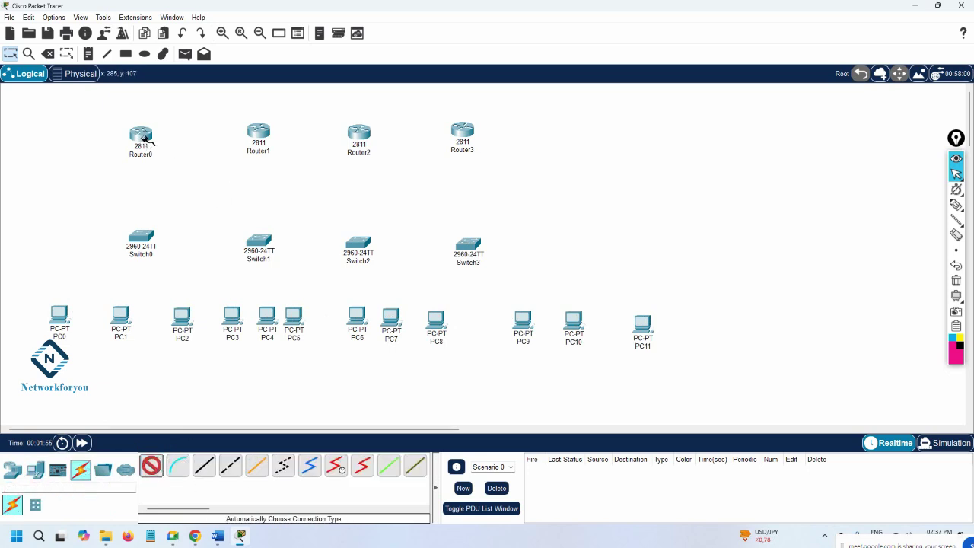
Step: Cable Router0–Router3 each to its own switch, Switch0–Switch3
{"action": "left_click", "coordinate": [145, 137]}
{"action": "left_click", "coordinate": [140, 234]}
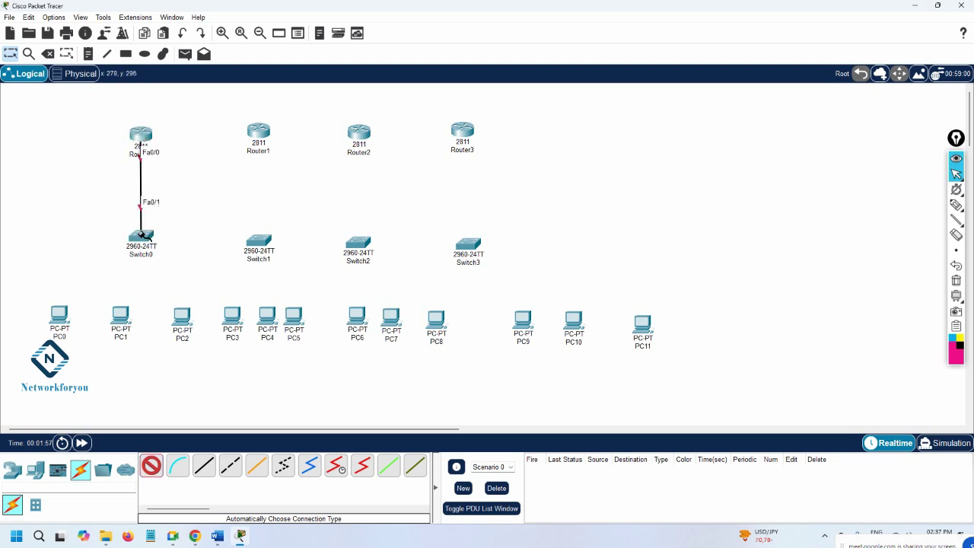
{"action": "left_click", "coordinate": [258, 131]}
{"action": "left_click", "coordinate": [260, 237]}
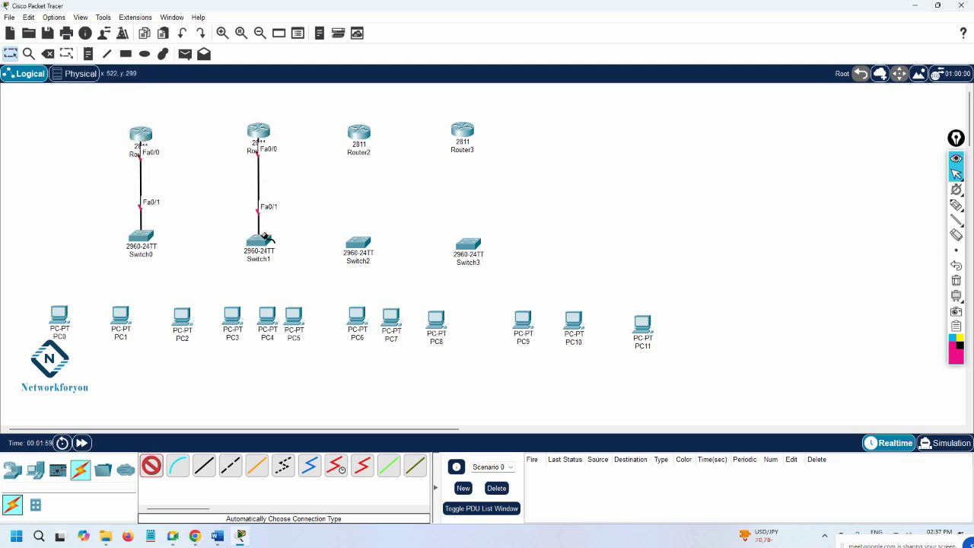
{"action": "left_click", "coordinate": [356, 138]}
{"action": "left_click", "coordinate": [359, 242]}
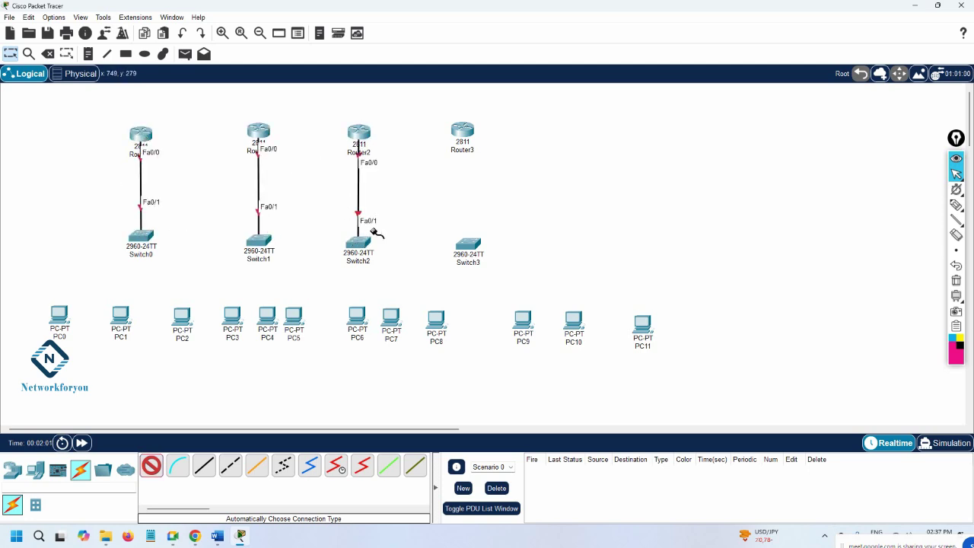
{"action": "left_click", "coordinate": [461, 133]}
{"action": "left_click", "coordinate": [469, 248]}
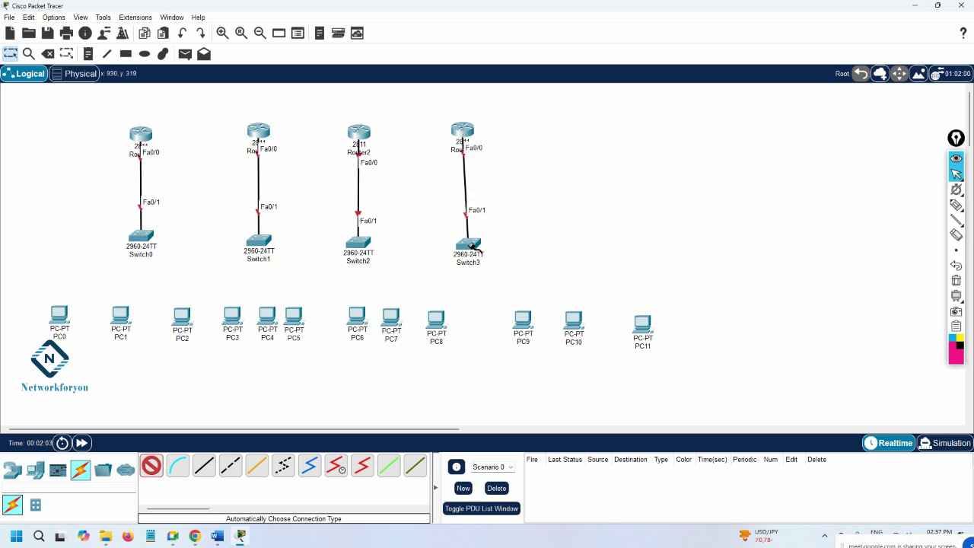
Step: Connect PC0–PC2 to Switch0 and PC3–PC5 to Switch1
{"action": "left_click", "coordinate": [63, 315]}
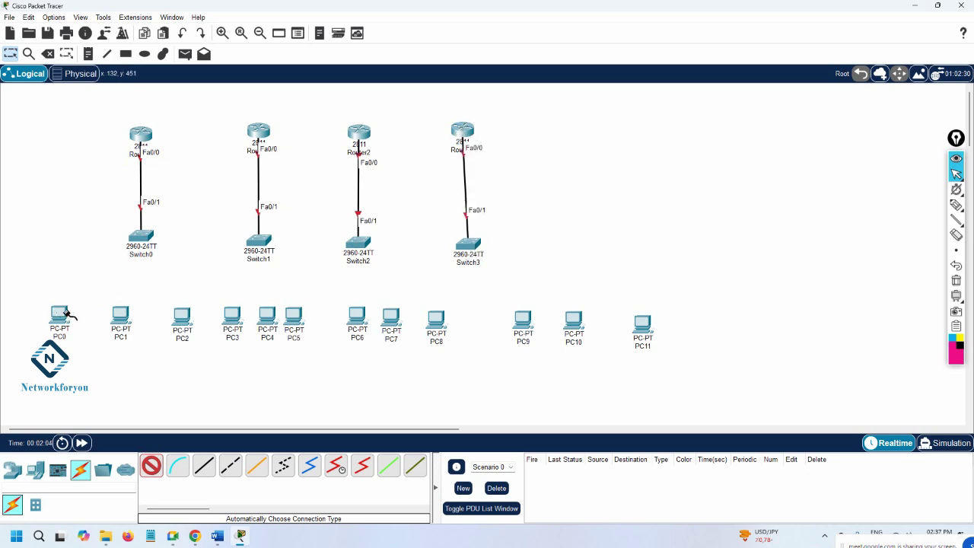
{"action": "left_click", "coordinate": [139, 244]}
{"action": "left_click", "coordinate": [119, 314]}
{"action": "left_click", "coordinate": [145, 243]}
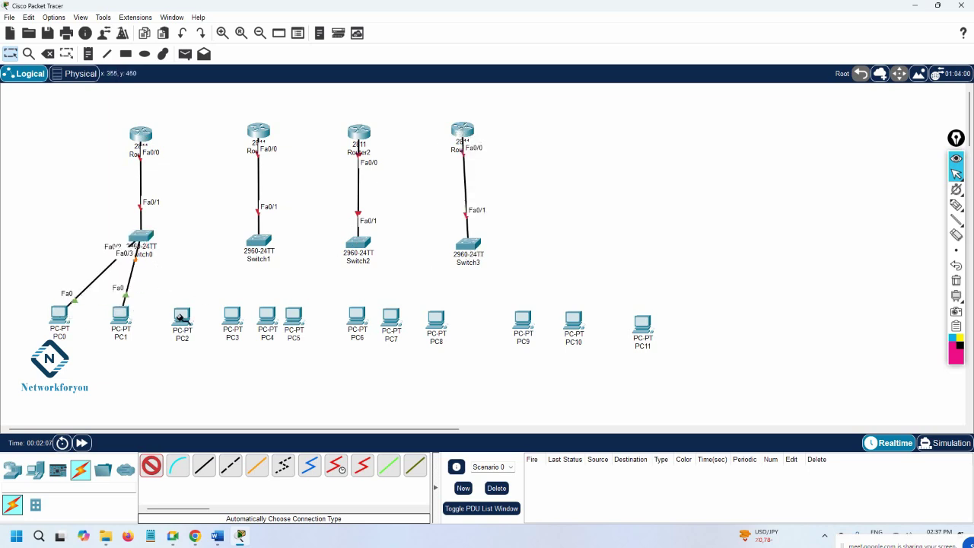
{"action": "left_click", "coordinate": [141, 239]}
{"action": "left_click", "coordinate": [181, 314]}
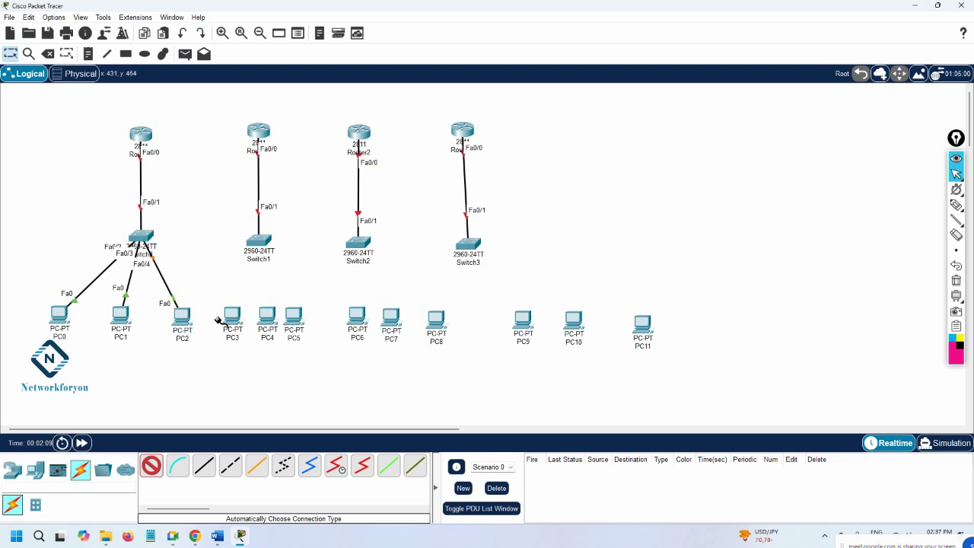
{"action": "left_click", "coordinate": [228, 314]}
{"action": "left_click", "coordinate": [259, 243]}
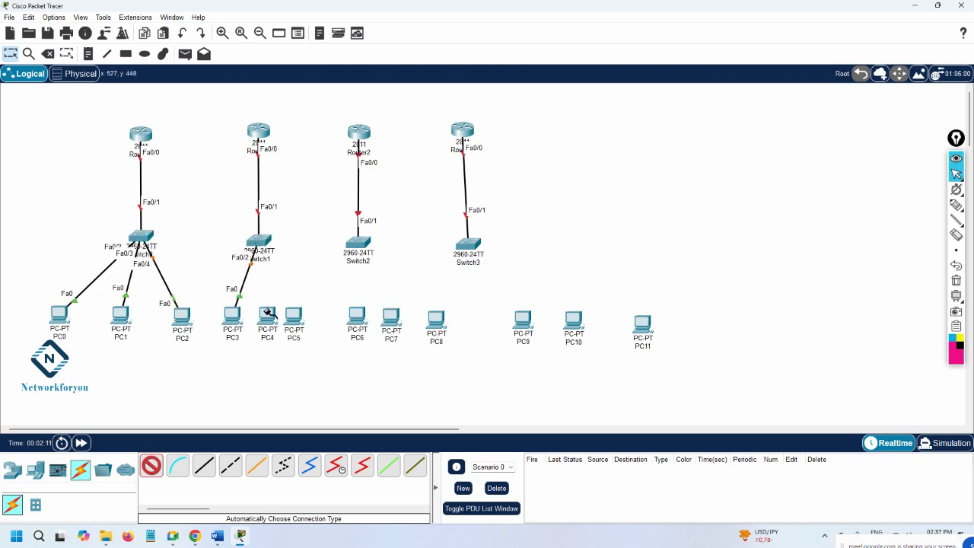
{"action": "left_click", "coordinate": [267, 313]}
{"action": "left_click", "coordinate": [258, 242]}
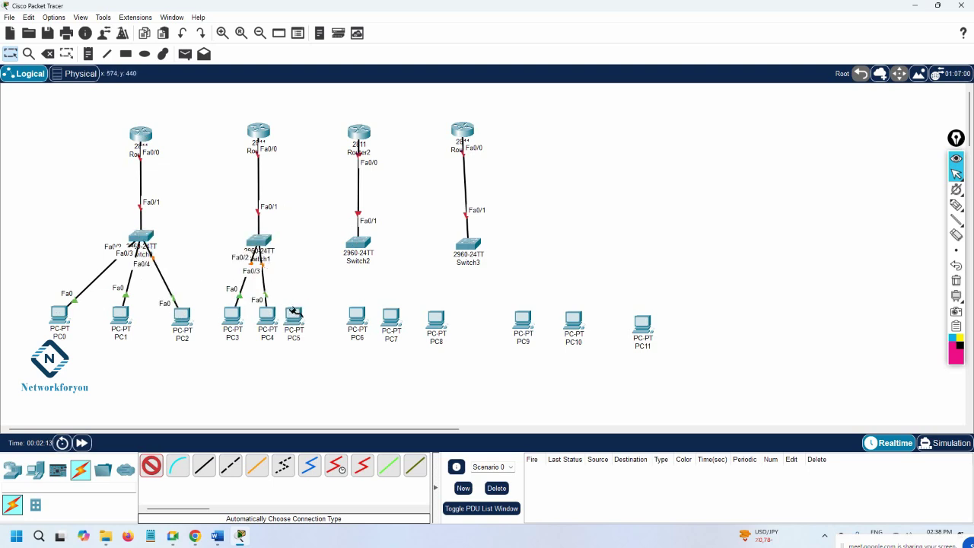
{"action": "left_click", "coordinate": [268, 243]}
{"action": "left_click", "coordinate": [293, 314]}
Step: Connect PC6–PC8 to Switch2 and PC9–PC11 to Switch3
{"action": "left_click", "coordinate": [357, 242]}
{"action": "left_click", "coordinate": [357, 314]}
{"action": "left_click", "coordinate": [390, 316]}
{"action": "left_click", "coordinate": [357, 244]}
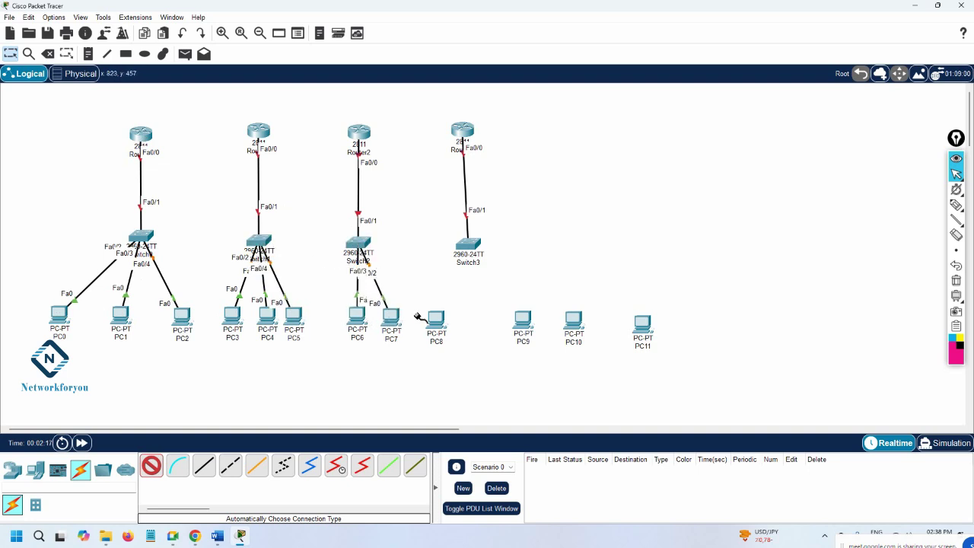
{"action": "left_click", "coordinate": [435, 320]}
{"action": "left_click", "coordinate": [362, 244]}
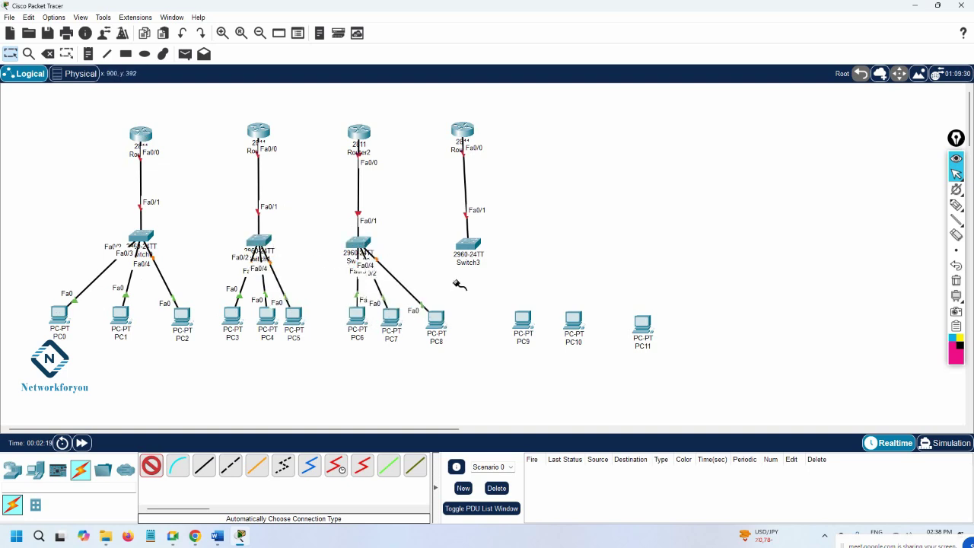
{"action": "left_click", "coordinate": [517, 318]}
{"action": "left_click", "coordinate": [466, 245]}
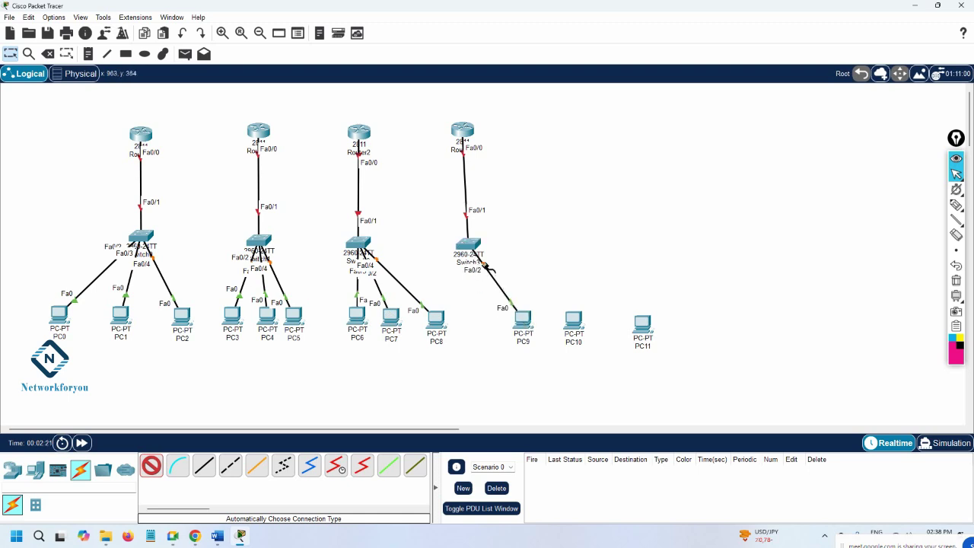
{"action": "left_click", "coordinate": [572, 318]}
{"action": "left_click", "coordinate": [469, 245]}
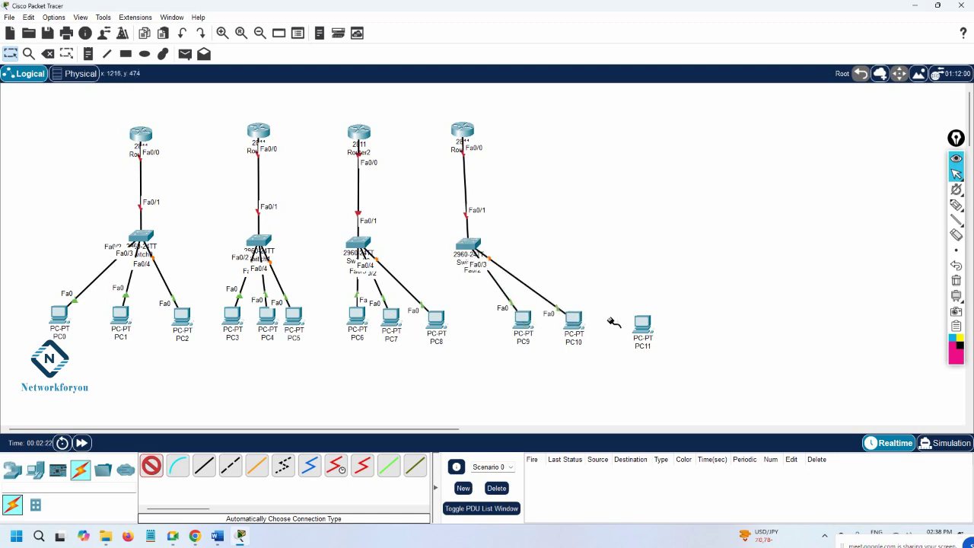
{"action": "left_click", "coordinate": [644, 325]}
{"action": "left_click", "coordinate": [466, 247]}
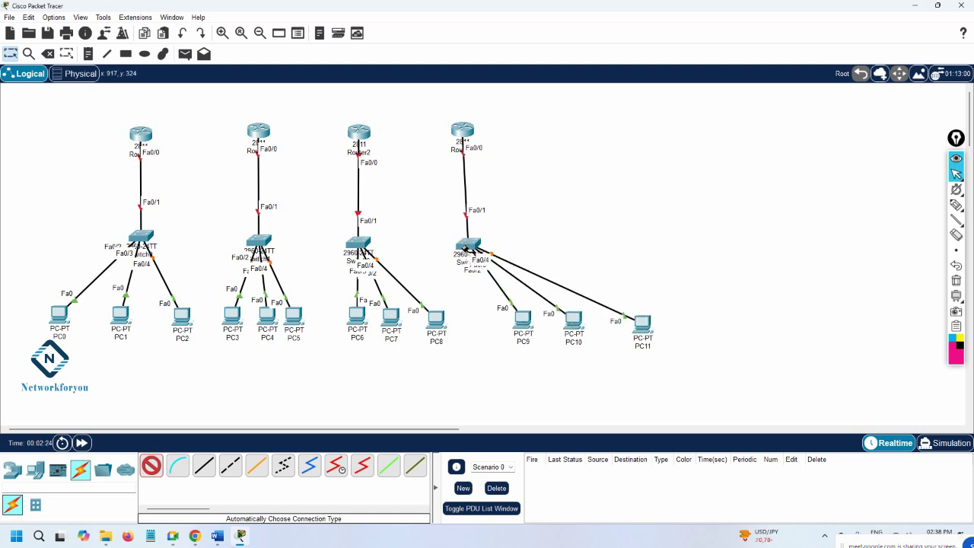
Step: Move PC9, PC10 and PC11 closer together under Switch3
{"action": "left_click_drag", "start_coordinate": [523, 323], "coordinate": [469, 304]}
{"action": "left_click_drag", "start_coordinate": [573, 323], "coordinate": [475, 315]}
{"action": "left_click_drag", "start_coordinate": [644, 332], "coordinate": [592, 313]}
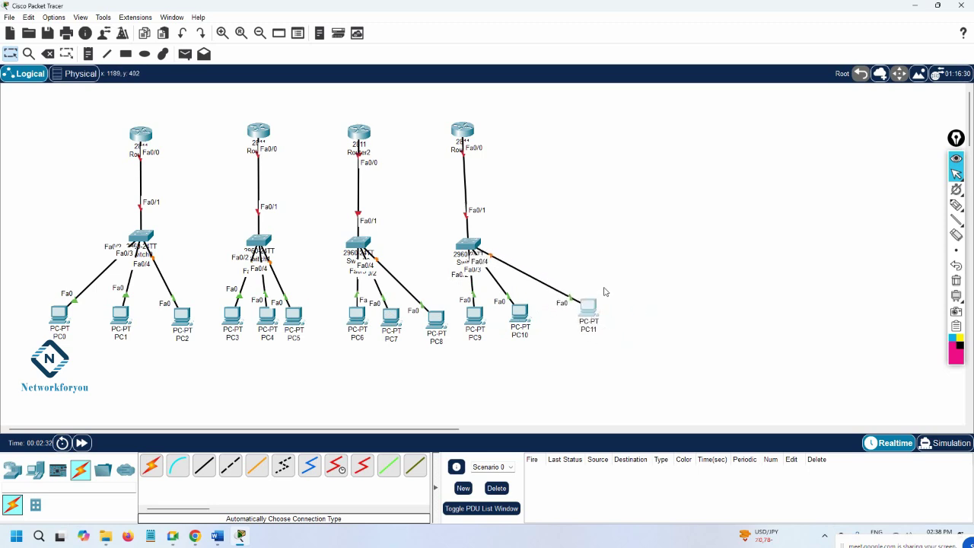
Step: Link Router0 to Router1 with an automatic cable and attempt a Router1–Router2 link
{"action": "left_click", "coordinate": [151, 465]}
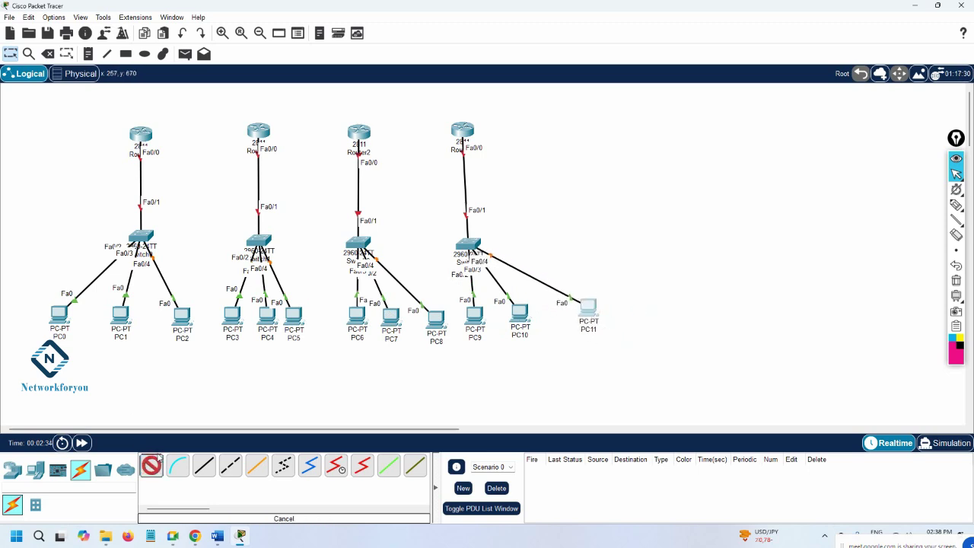
{"action": "left_click", "coordinate": [141, 135]}
{"action": "left_click", "coordinate": [256, 133]}
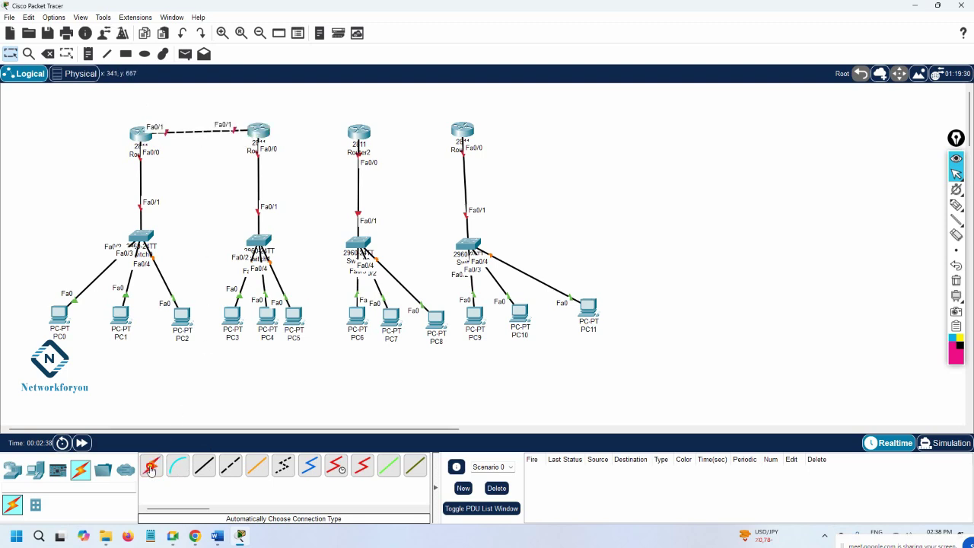
{"action": "left_click", "coordinate": [262, 133]}
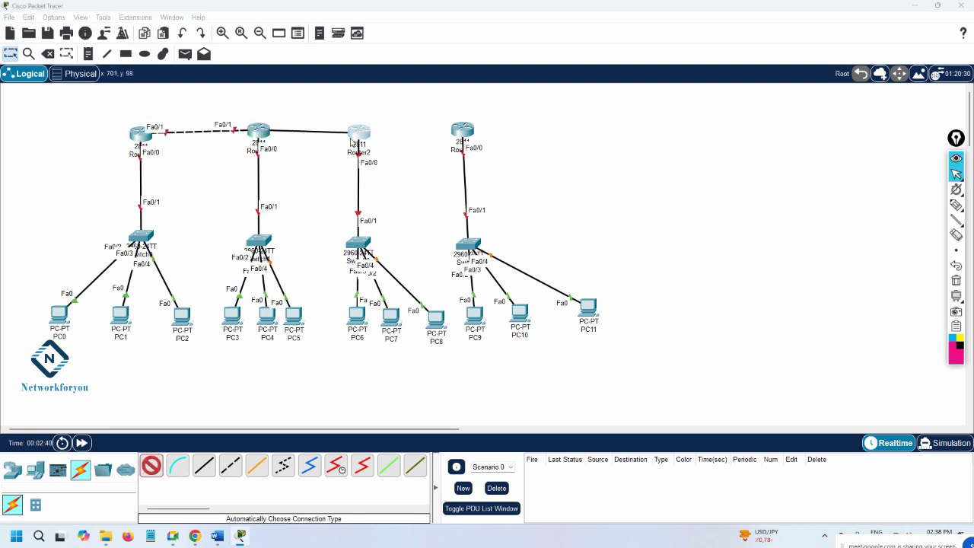
{"action": "left_click", "coordinate": [358, 133]}
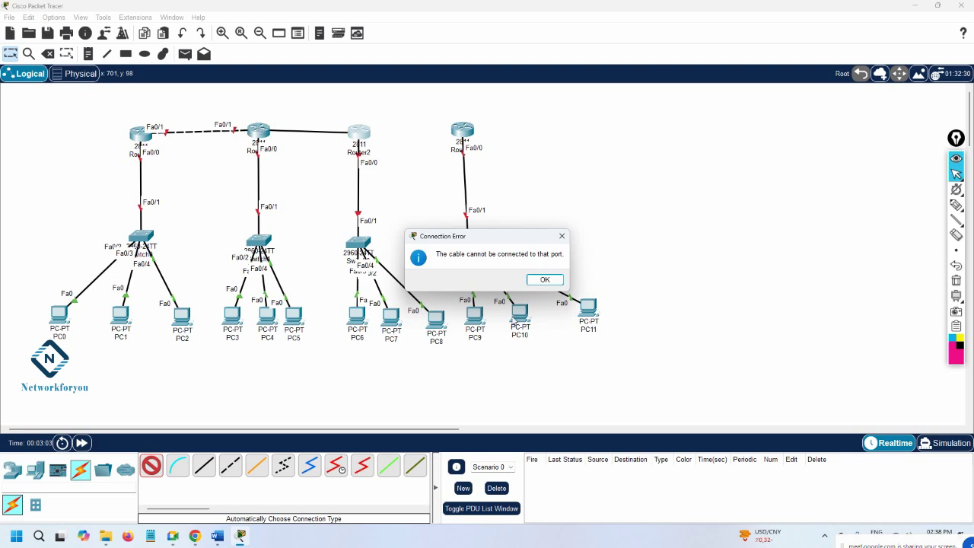
Step: Dismiss the connection error and power off Router1 in its enlarged Physical view
{"action": "left_click", "coordinate": [542, 280]}
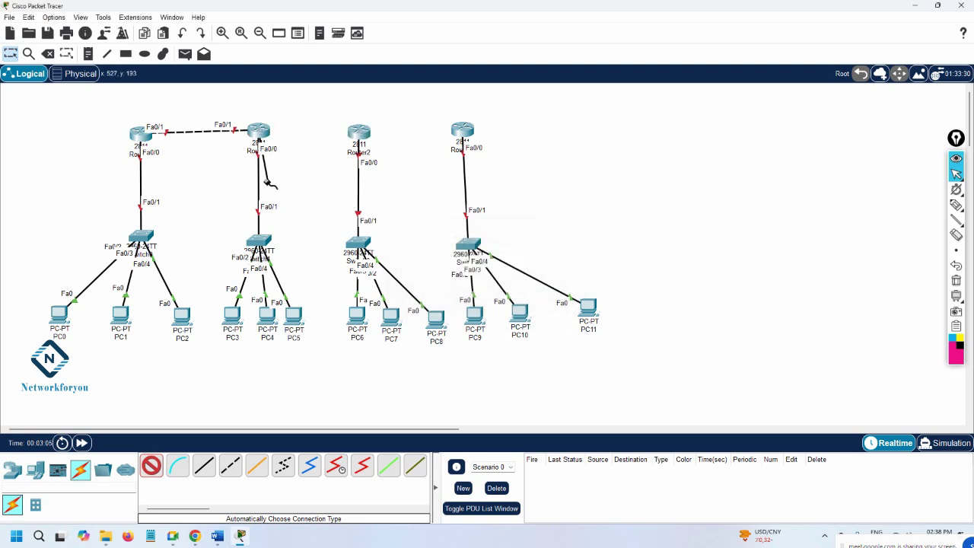
{"action": "left_click", "coordinate": [260, 134]}
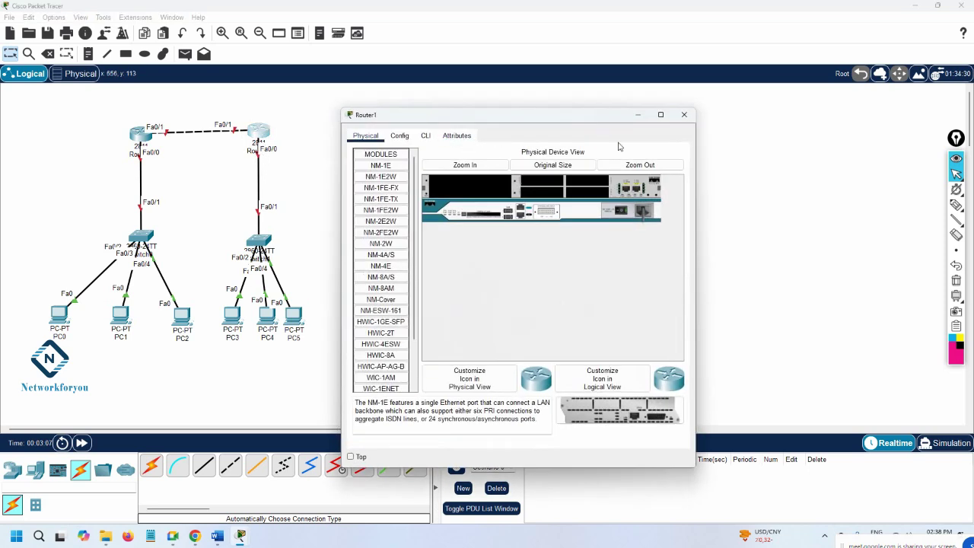
{"action": "left_click_drag", "start_coordinate": [695, 176], "coordinate": [878, 182]}
{"action": "left_click", "coordinate": [542, 166]}
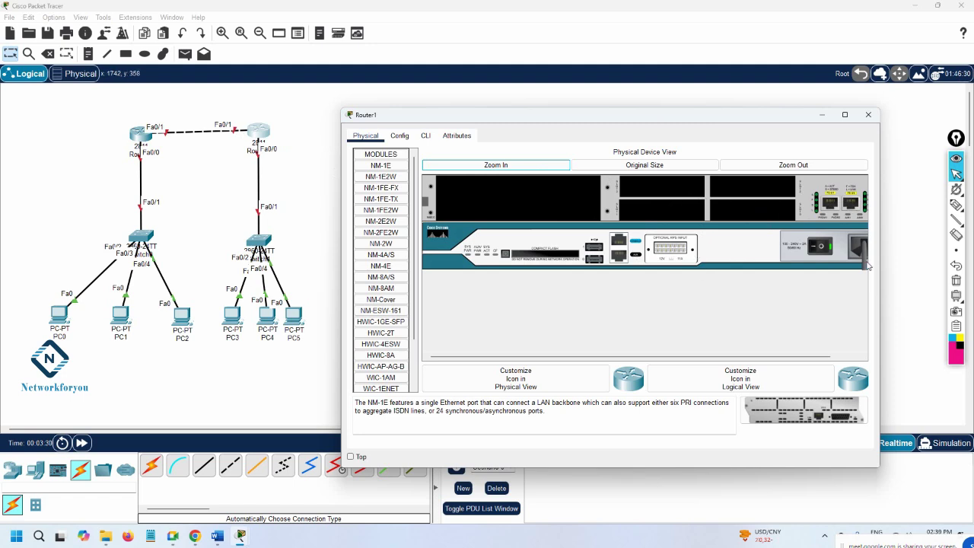
{"action": "left_click", "coordinate": [818, 249]}
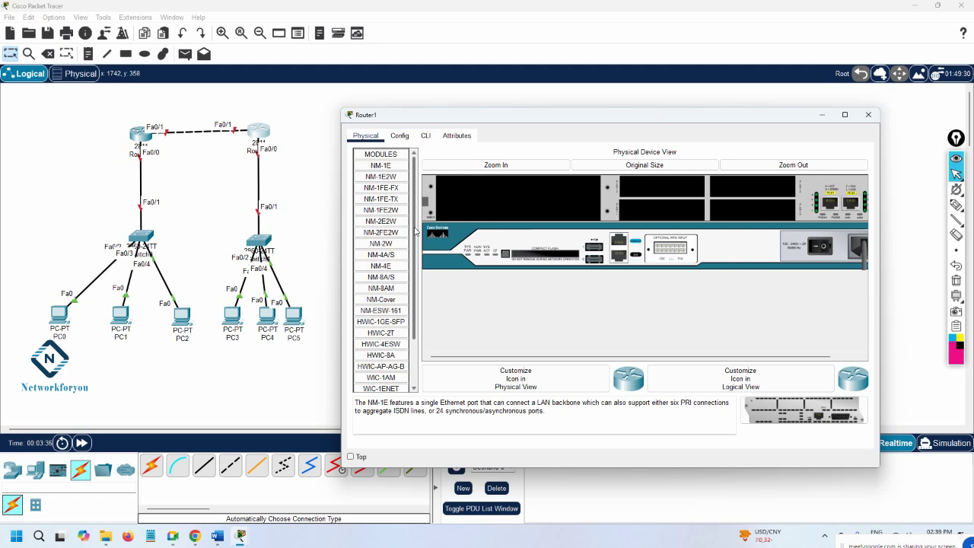
Step: Compare the NM modules and install NM-2FE2W into Router1's empty slot
{"action": "left_click", "coordinate": [397, 211]}
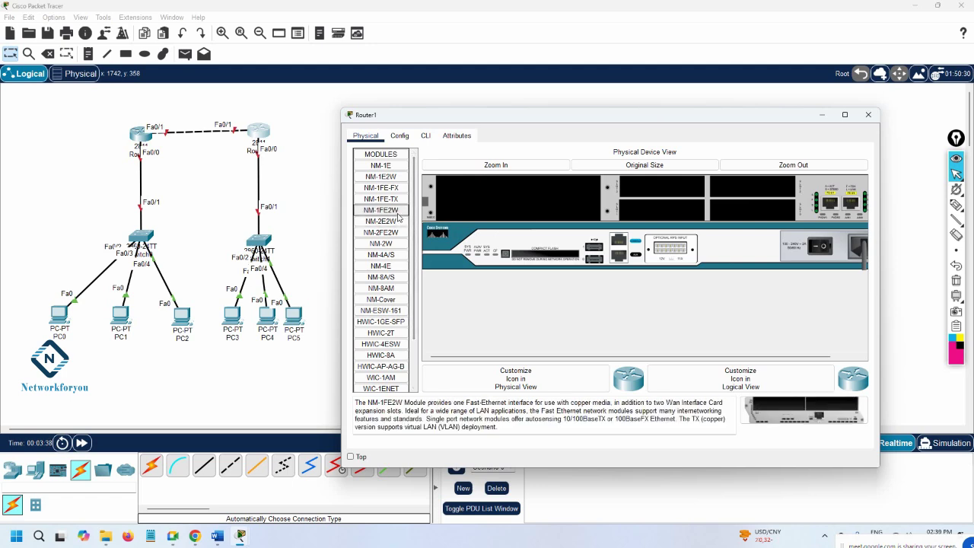
{"action": "left_click", "coordinate": [396, 221]}
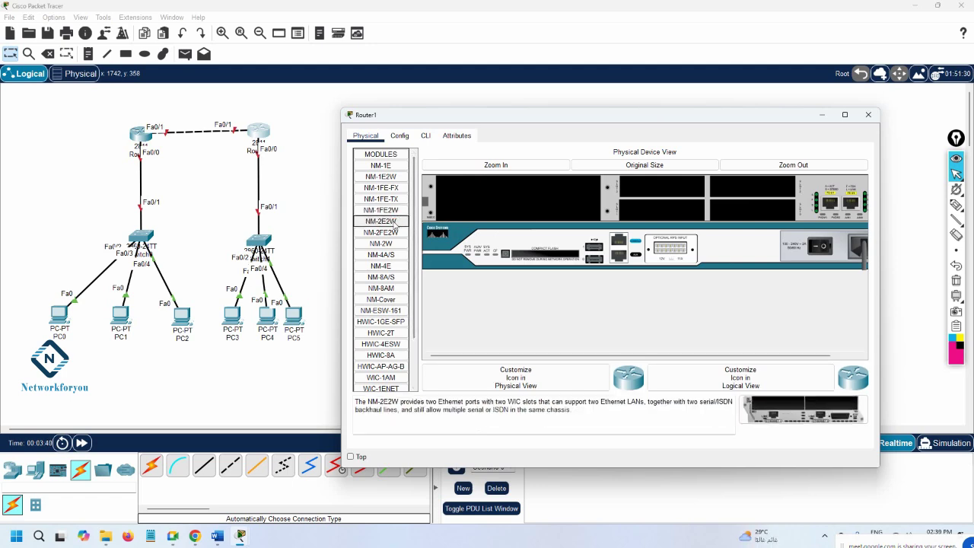
{"action": "left_click", "coordinate": [391, 233]}
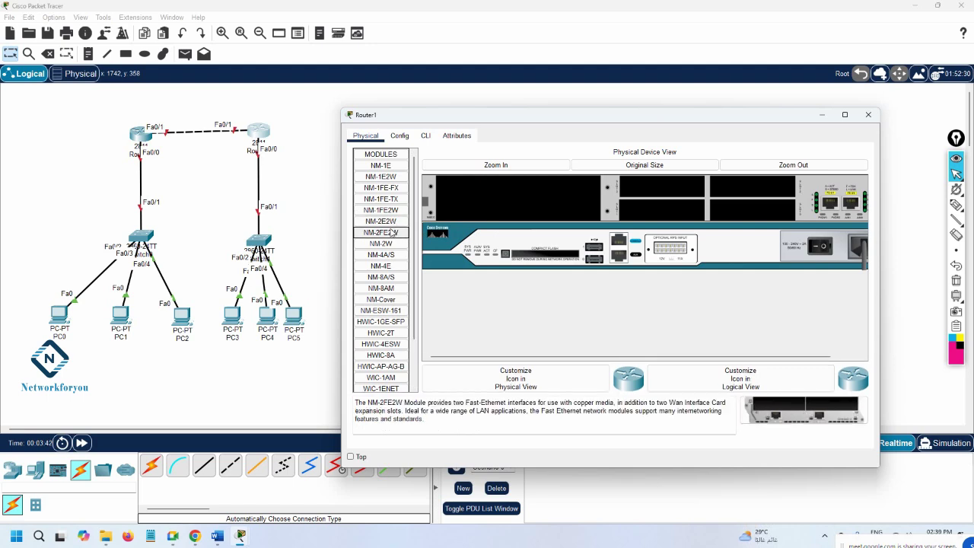
{"action": "left_click_drag", "start_coordinate": [356, 402], "coordinate": [536, 404]}
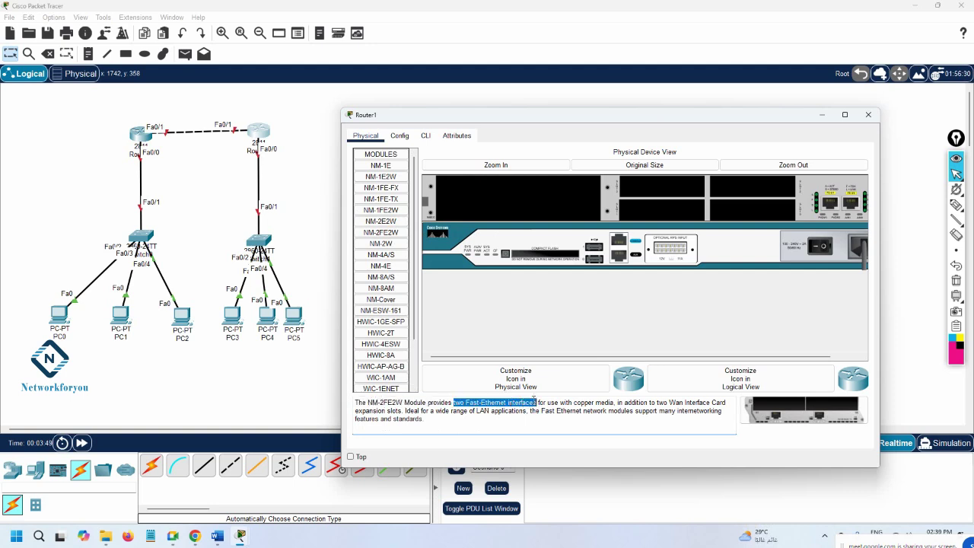
{"action": "left_click_drag", "start_coordinate": [799, 416], "coordinate": [530, 212]}
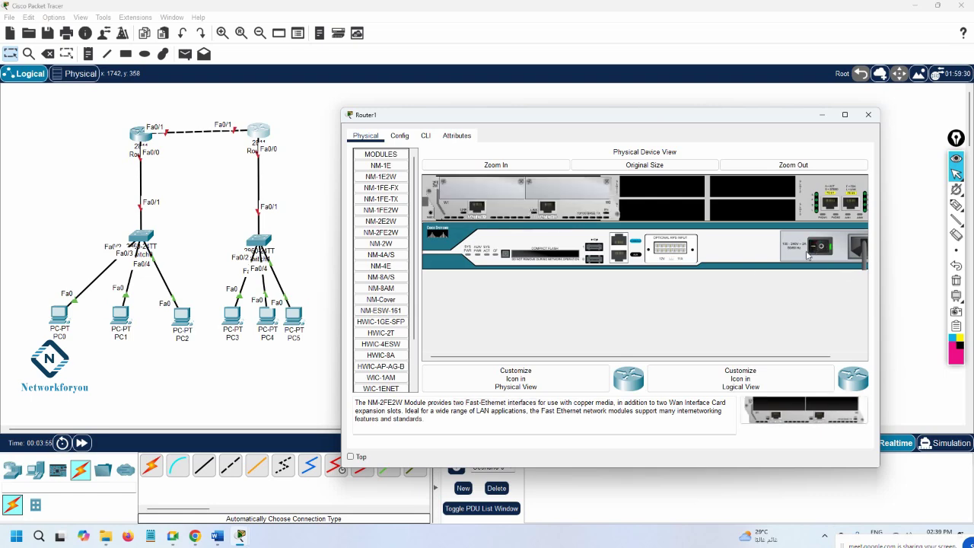
Step: Cable Router1's Fa1/0 to Router2's Fa0/1 with an automatic connection
{"action": "left_click", "coordinate": [868, 114]}
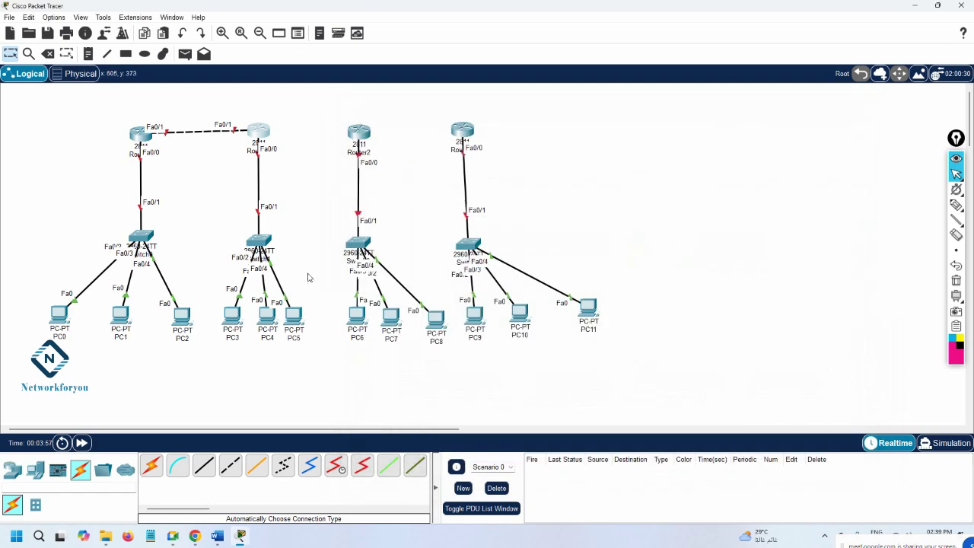
{"action": "left_click", "coordinate": [147, 469]}
{"action": "left_click", "coordinate": [260, 133]}
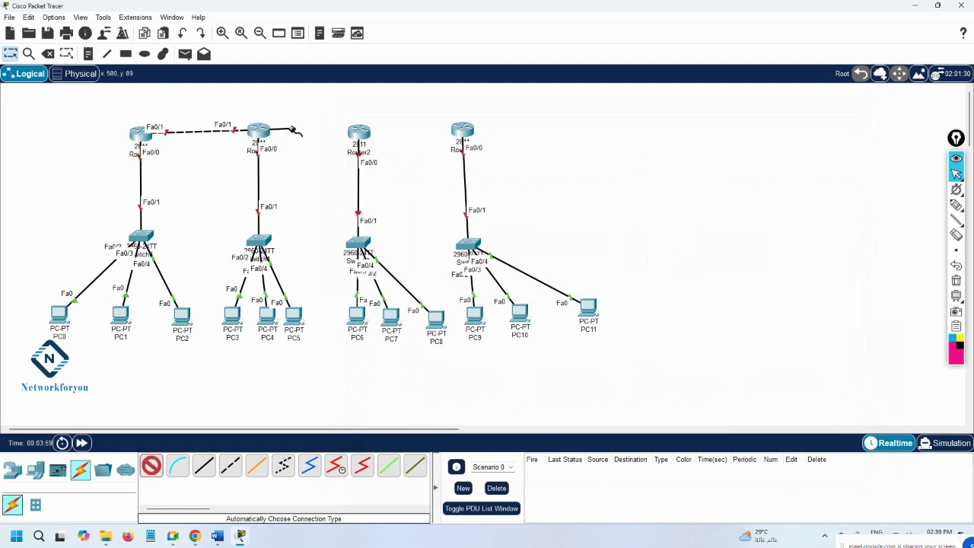
{"action": "left_click", "coordinate": [358, 134]}
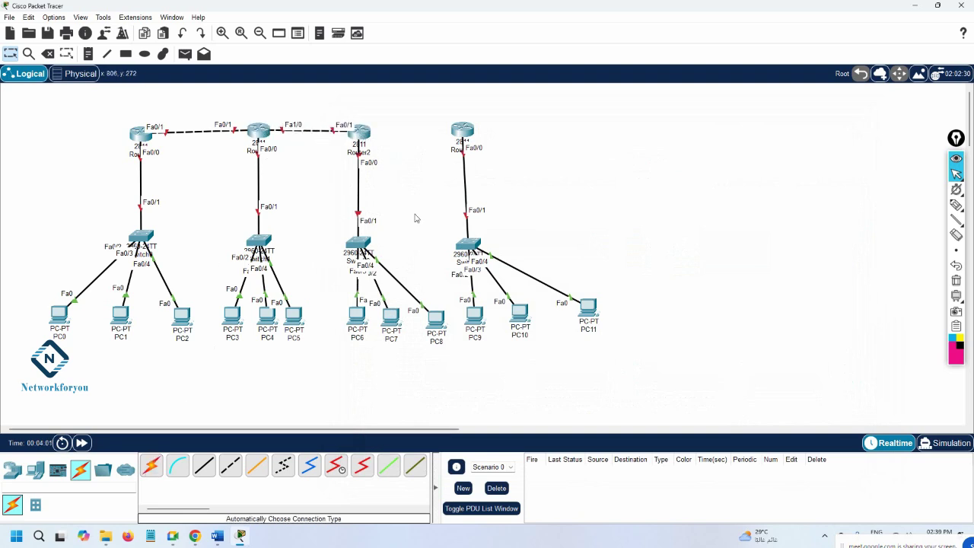
Step: Install an NM-2FE2W module in Router2's empty slot
{"action": "left_click", "coordinate": [359, 132]}
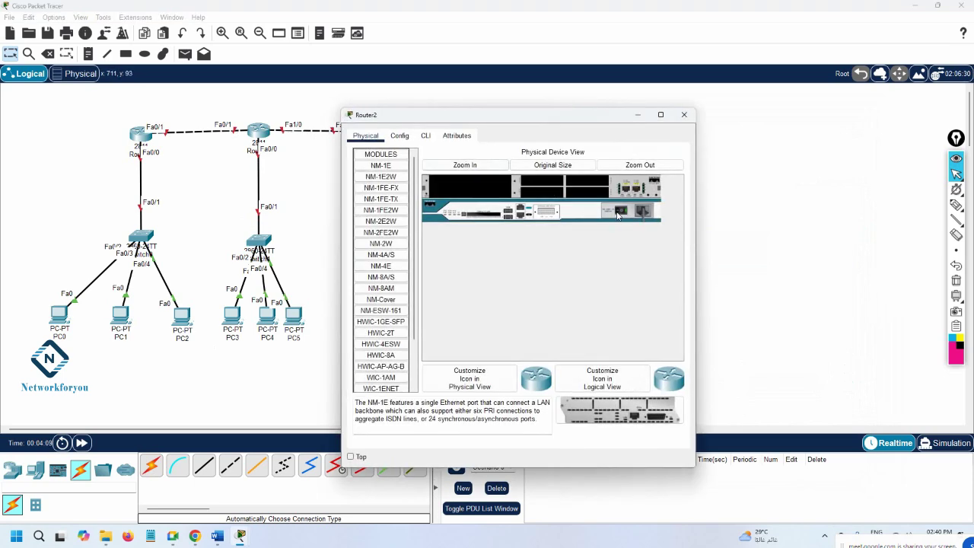
{"action": "left_click", "coordinate": [380, 233]}
{"action": "left_click_drag", "start_coordinate": [381, 235], "coordinate": [467, 196]}
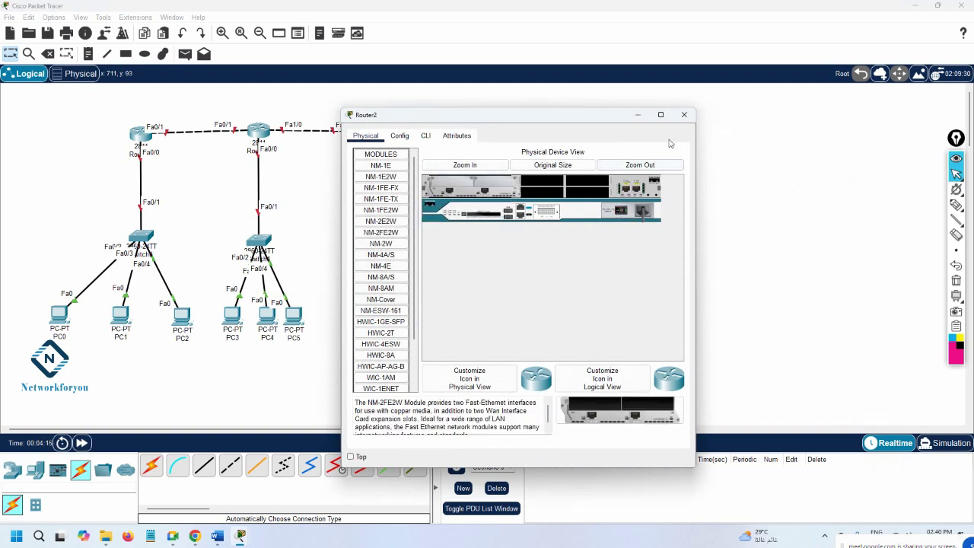
{"action": "left_click", "coordinate": [684, 114]}
{"action": "left_click", "coordinate": [179, 469]}
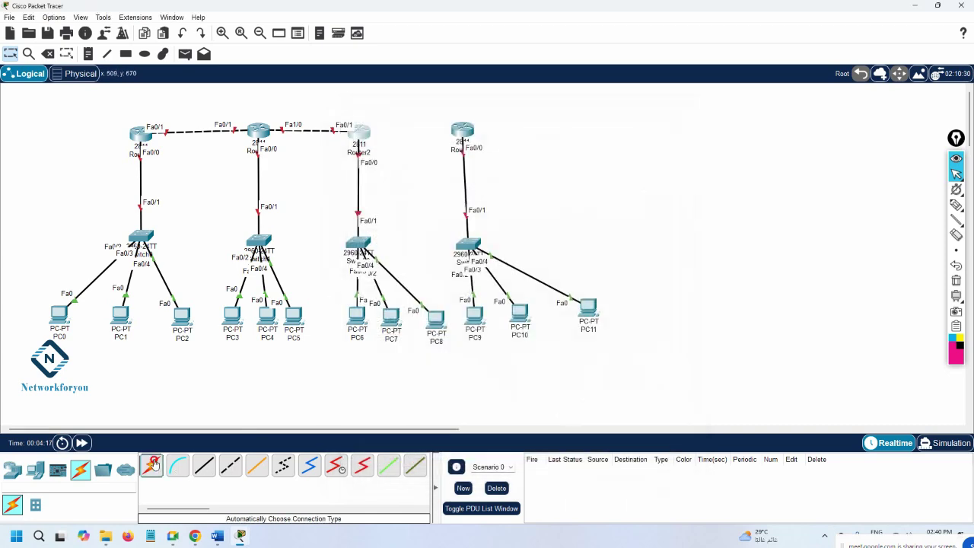
Step: Cable Router2 to Router3, then shift Router3, its switch, PC11 and PC6 into tidier positions
{"action": "left_click", "coordinate": [363, 135]}
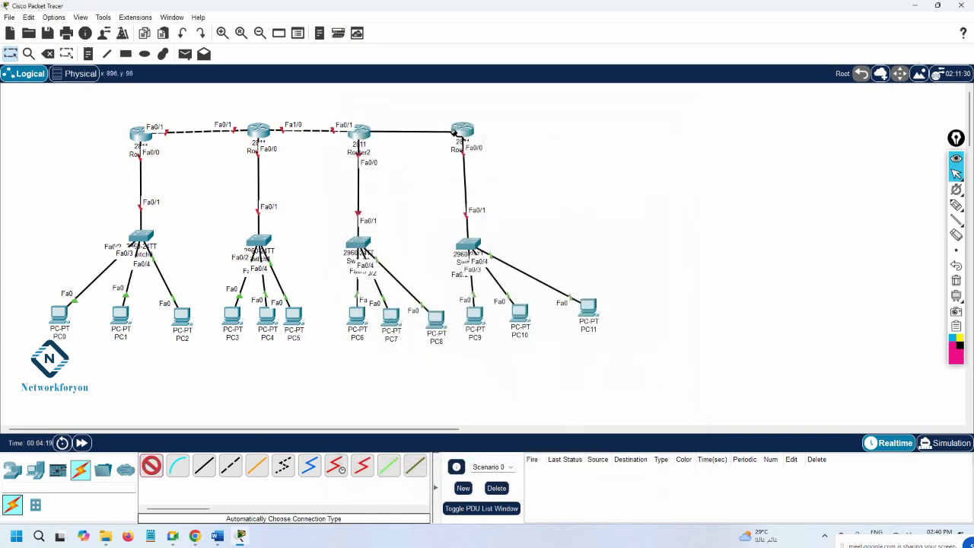
{"action": "left_click", "coordinate": [462, 131]}
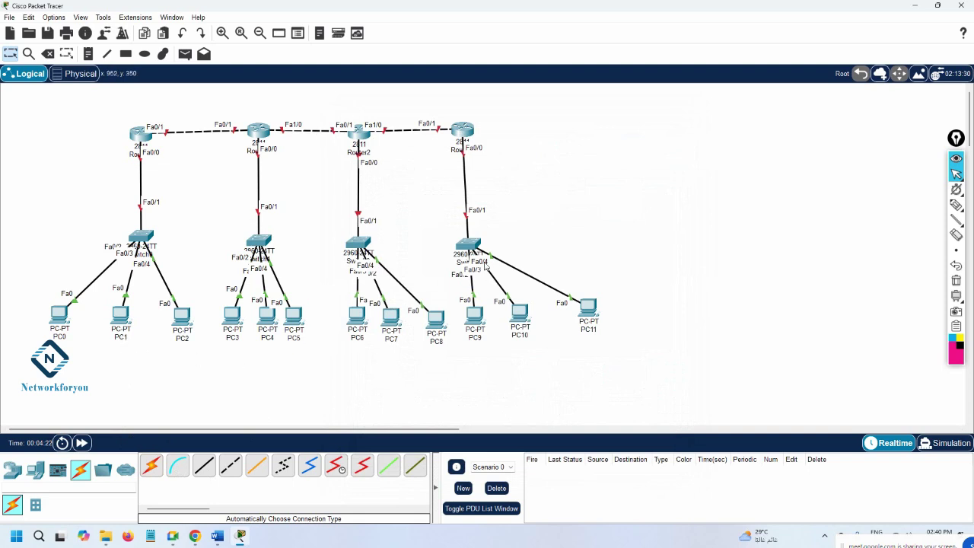
{"action": "left_click_drag", "start_coordinate": [466, 137], "coordinate": [508, 136]}
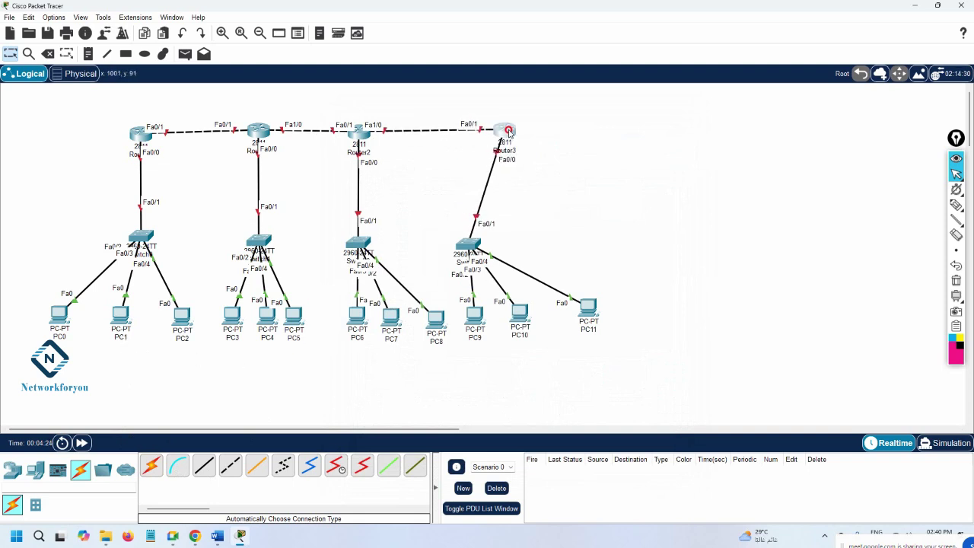
{"action": "left_click_drag", "start_coordinate": [468, 245], "coordinate": [514, 246]}
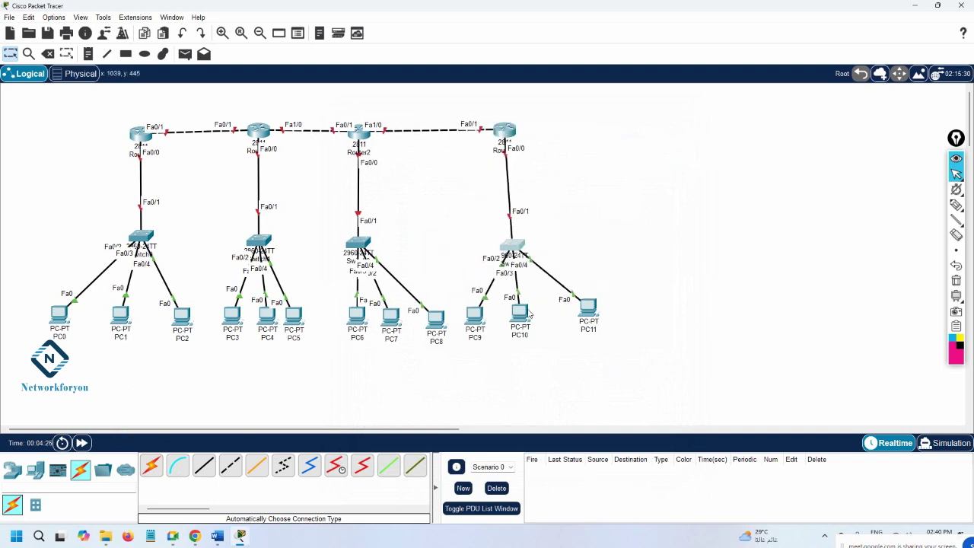
{"action": "left_click_drag", "start_coordinate": [582, 312], "coordinate": [575, 315]}
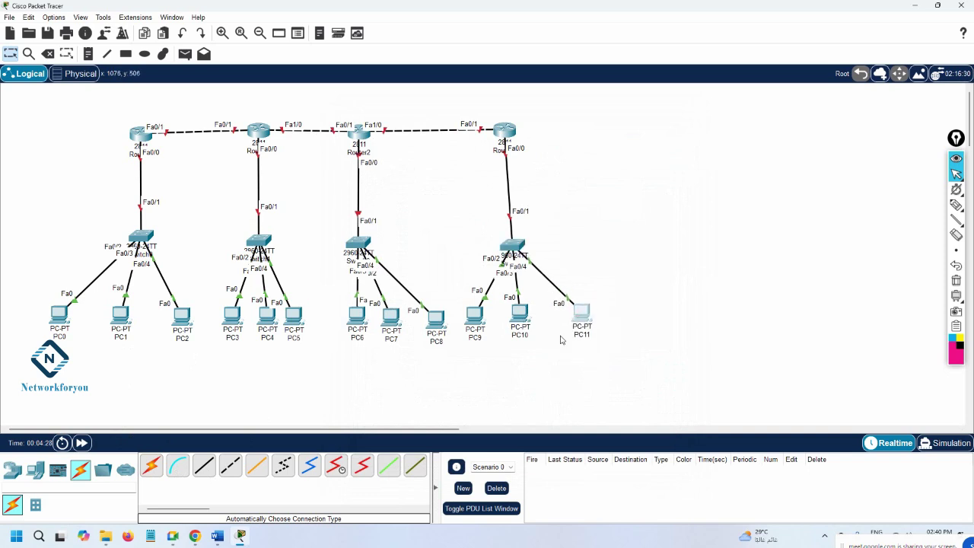
{"action": "left_click_drag", "start_coordinate": [354, 317], "coordinate": [412, 312]}
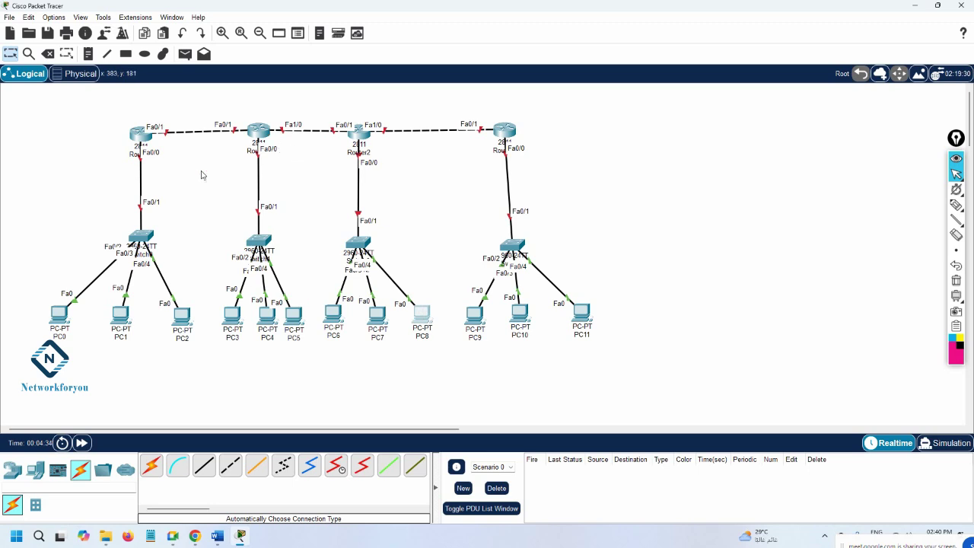
Step: Add notes Head Office, Branch office 1, Branch office 2 and Branch office 3 above the four routers
{"action": "left_click", "coordinate": [88, 54]}
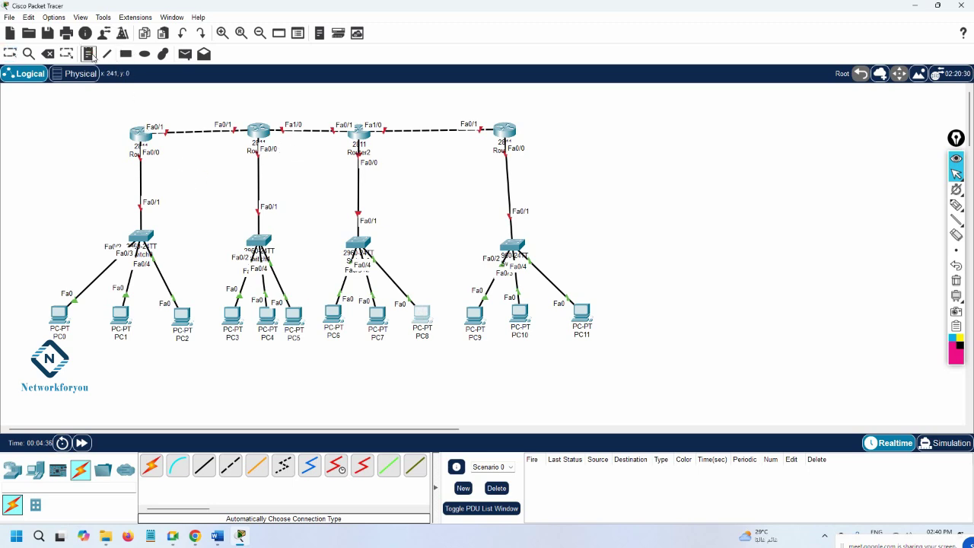
{"action": "left_click", "coordinate": [114, 111]}
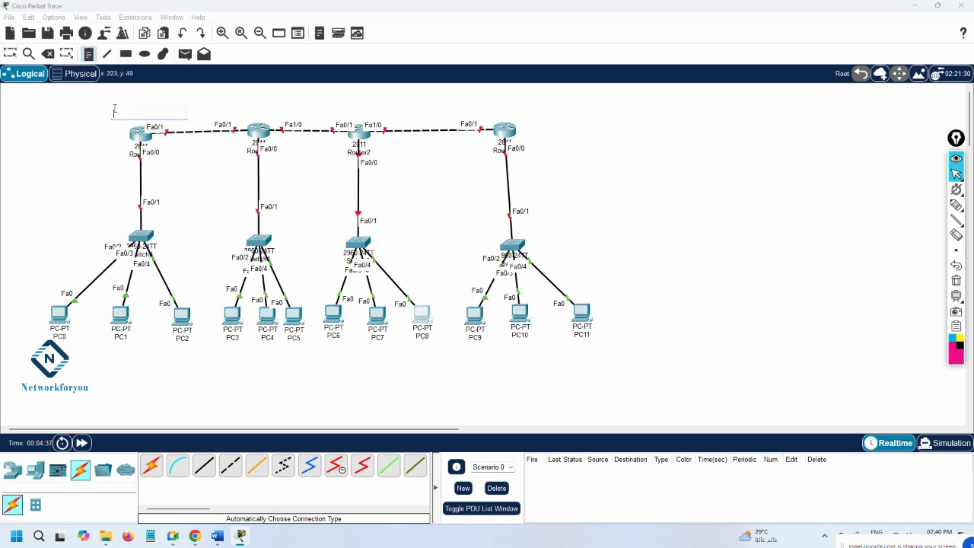
{"action": "type", "text": "IU"}
{"action": "left_click", "coordinate": [246, 104]}
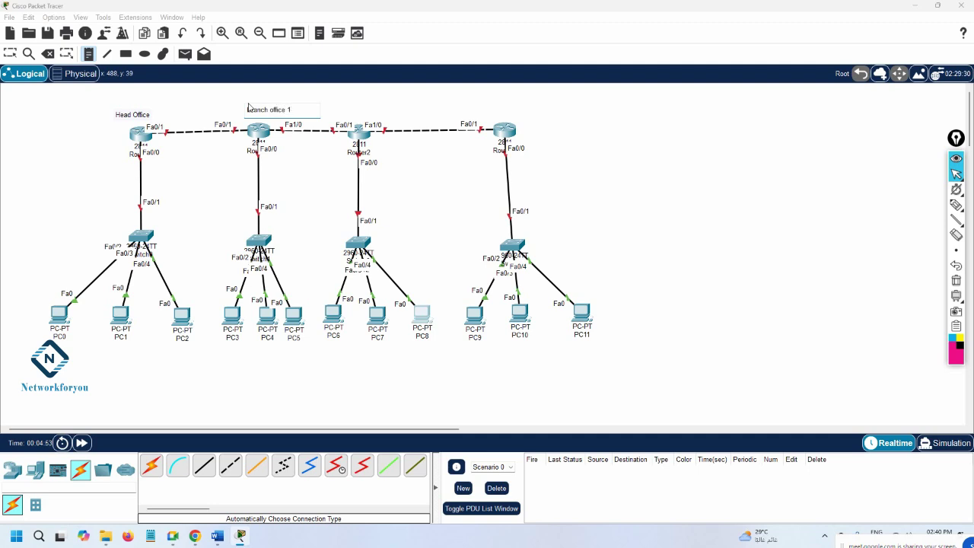
{"action": "key", "text": "ctrl+a"}
{"action": "key", "text": "ctrl+c"}
{"action": "left_click", "coordinate": [366, 102]}
{"action": "key", "text": "ctrl+v"}
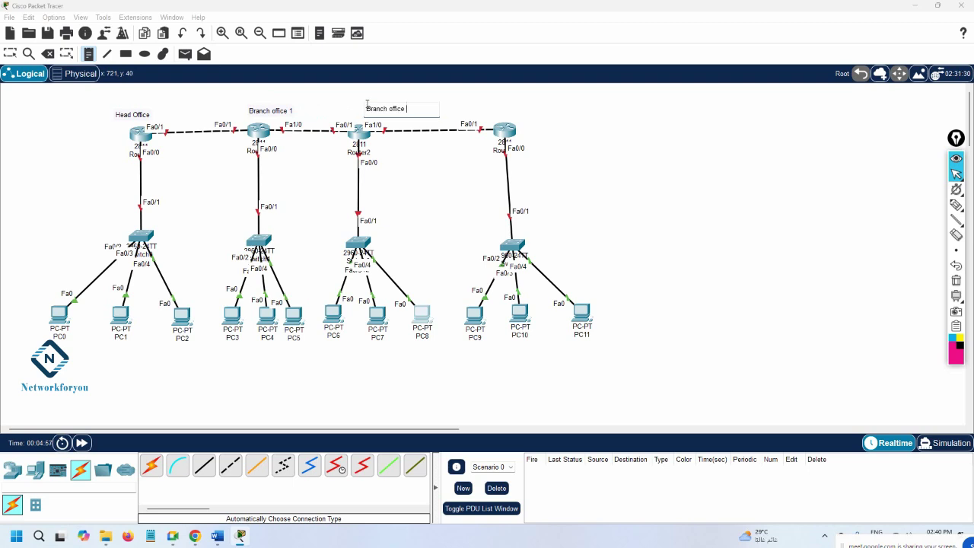
{"action": "left_click", "coordinate": [504, 108]}
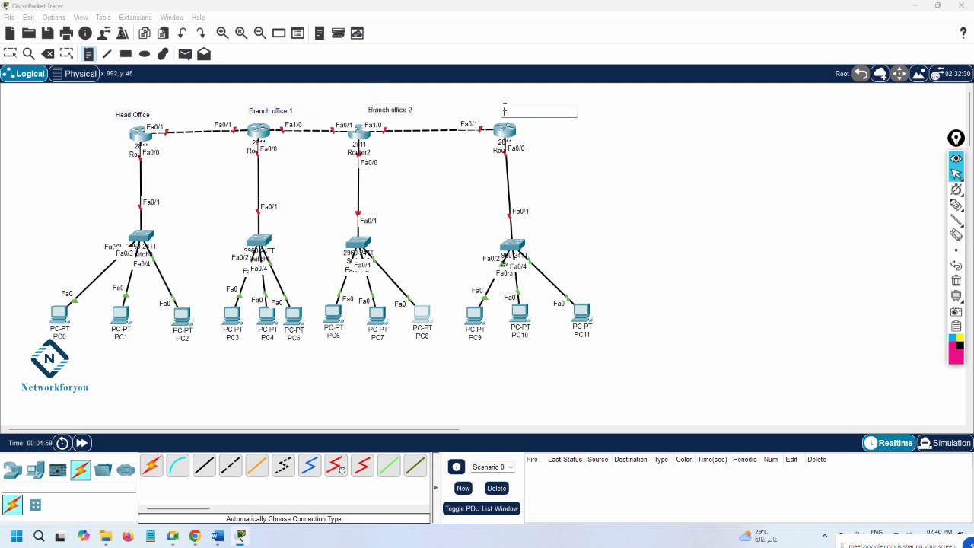
{"action": "key", "text": "ctrl+v"}
{"action": "left_click", "coordinate": [555, 169]}
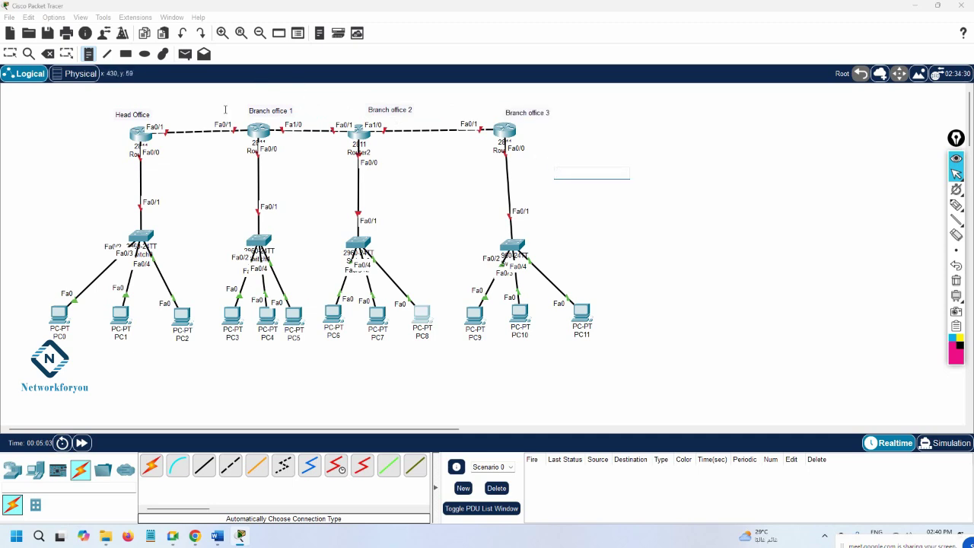
Step: Align the Head Office, Branch office 1 and Branch office 2 labels in a row
{"action": "key", "text": "Escape"}
{"action": "left_click_drag", "start_coordinate": [132, 112], "coordinate": [138, 112]}
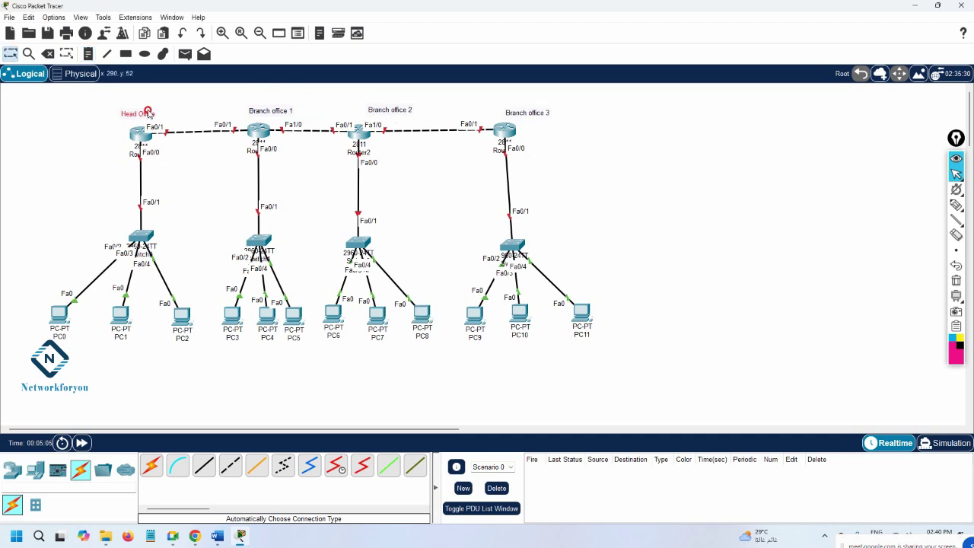
{"action": "left_click_drag", "start_coordinate": [269, 108], "coordinate": [263, 105]}
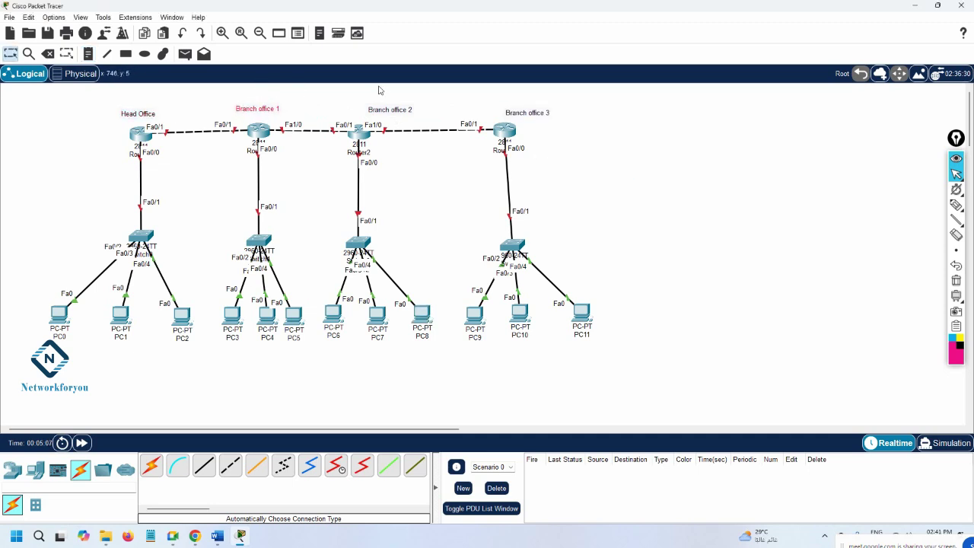
{"action": "left_click_drag", "start_coordinate": [386, 110], "coordinate": [379, 105]}
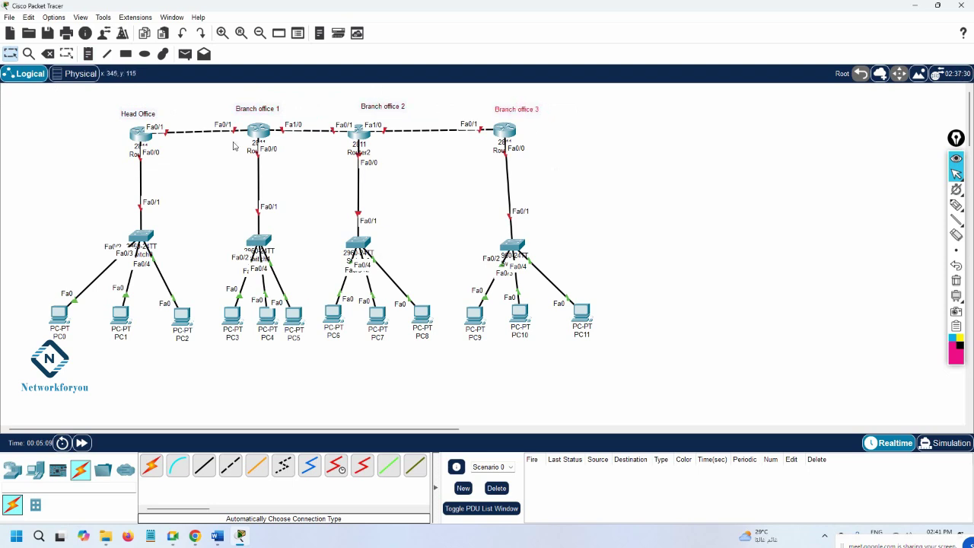
{"action": "left_click", "coordinate": [135, 155]}
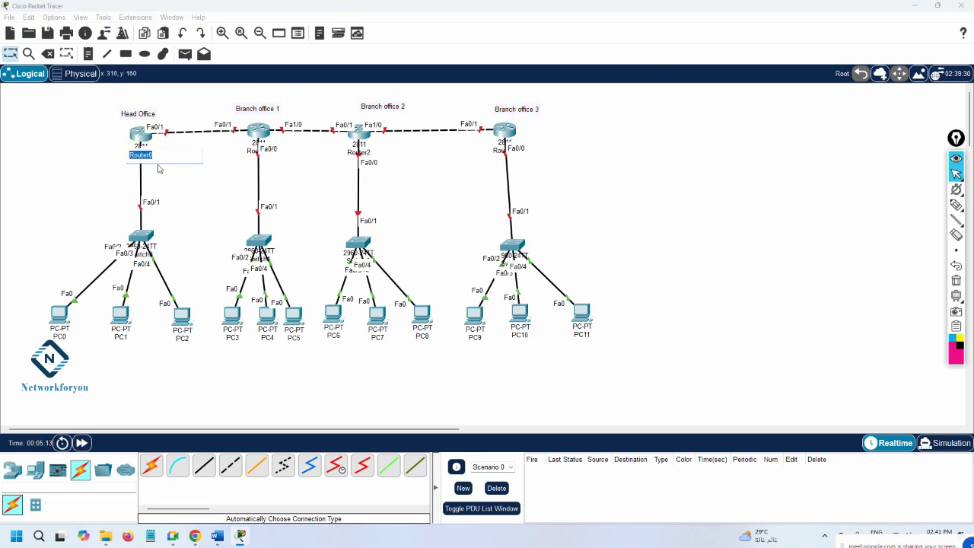
Step: Rename Router0 to HO and Router1 to BO
{"action": "type", "text": "H"}
{"action": "left_click", "coordinate": [253, 151]}
{"action": "type", "text": "BR"}
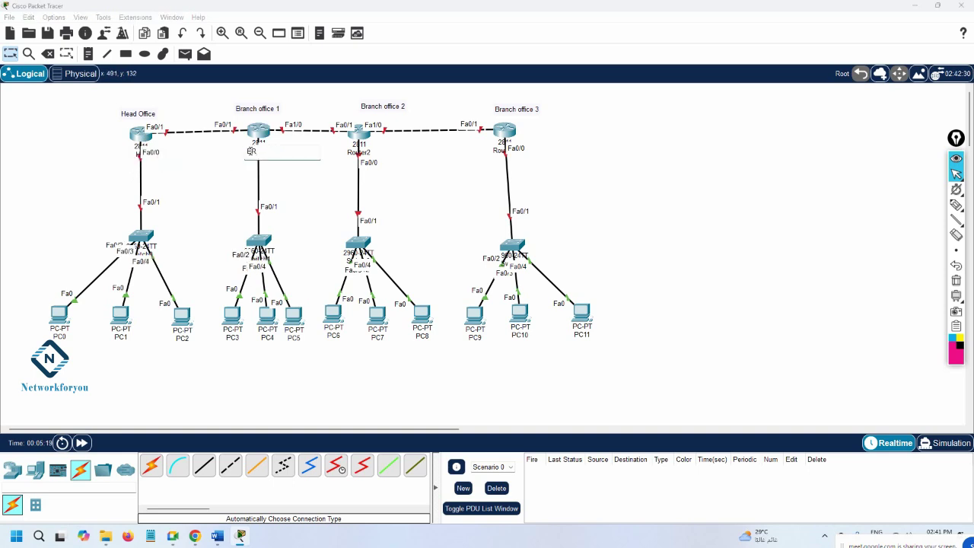
{"action": "key", "text": "BackSpace"}
{"action": "type", "text": "O"}
{"action": "left_click", "coordinate": [354, 152]}
Step: Rename Router2 to BO2 and Router3 to BO3
{"action": "double_click", "coordinate": [355, 152]}
{"action": "type", "text": "B"}
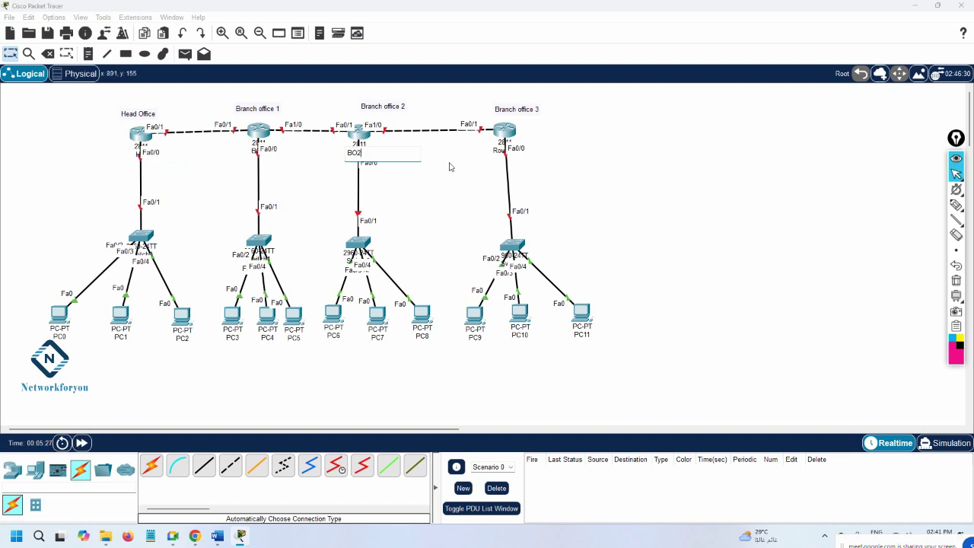
{"action": "double_click", "coordinate": [504, 150]}
{"action": "type", "text": "B"}
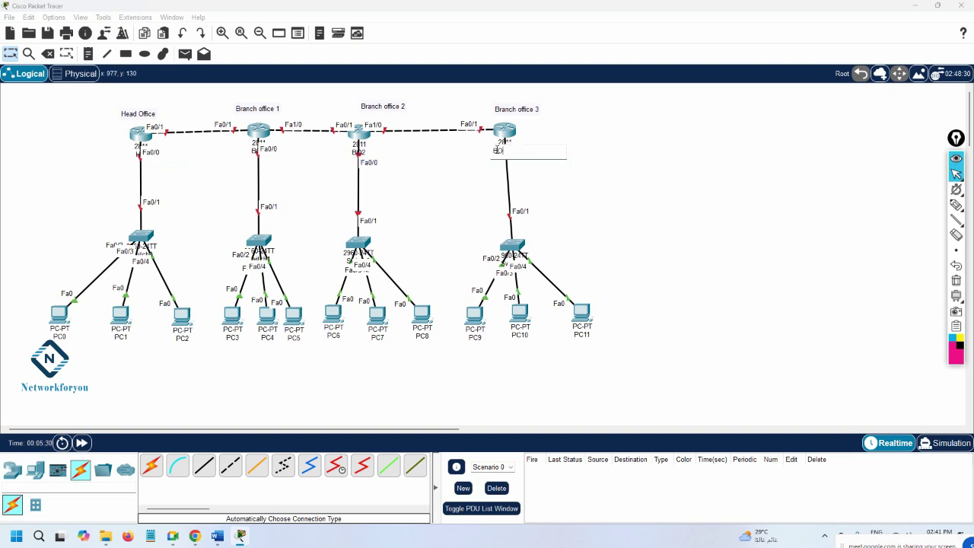
{"action": "type", "text": "O3"}
{"action": "left_click", "coordinate": [453, 168]}
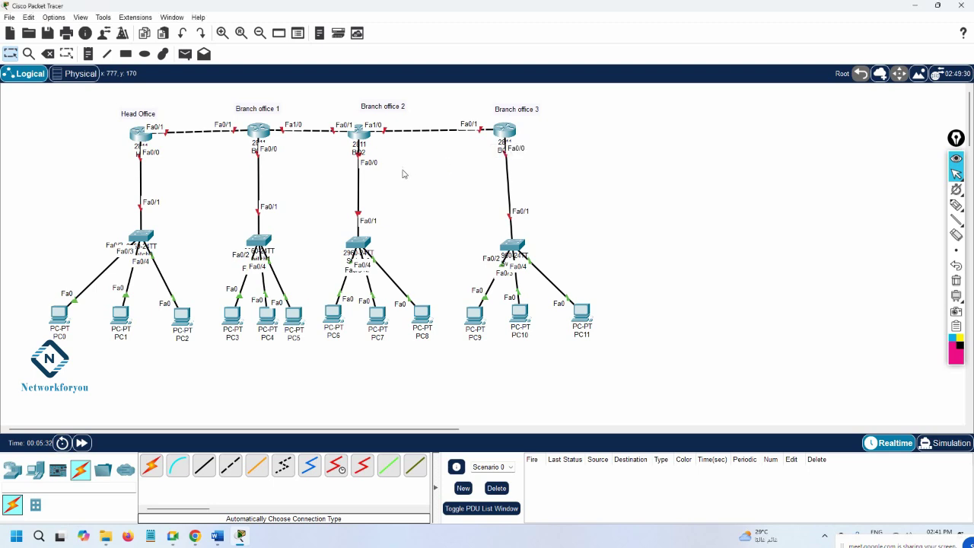
{"action": "left_click", "coordinate": [87, 54]}
{"action": "left_click", "coordinate": [179, 141]}
Step: Type the 192.16812.0 link note and add LAN note 192.168.1.1 under the Head Office router
{"action": "type", "text": "192.16812"}
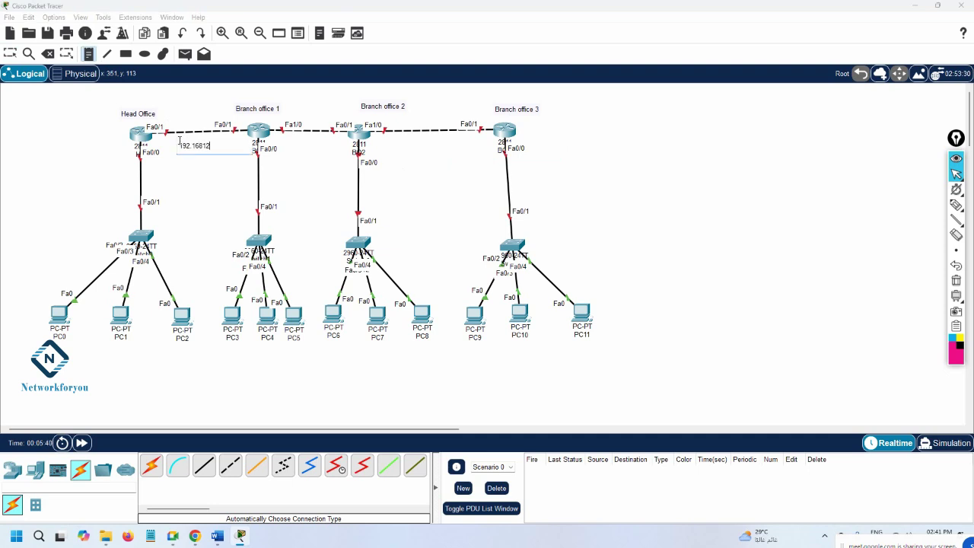
{"action": "type", "text": ".0"}
{"action": "key", "text": "Escape"}
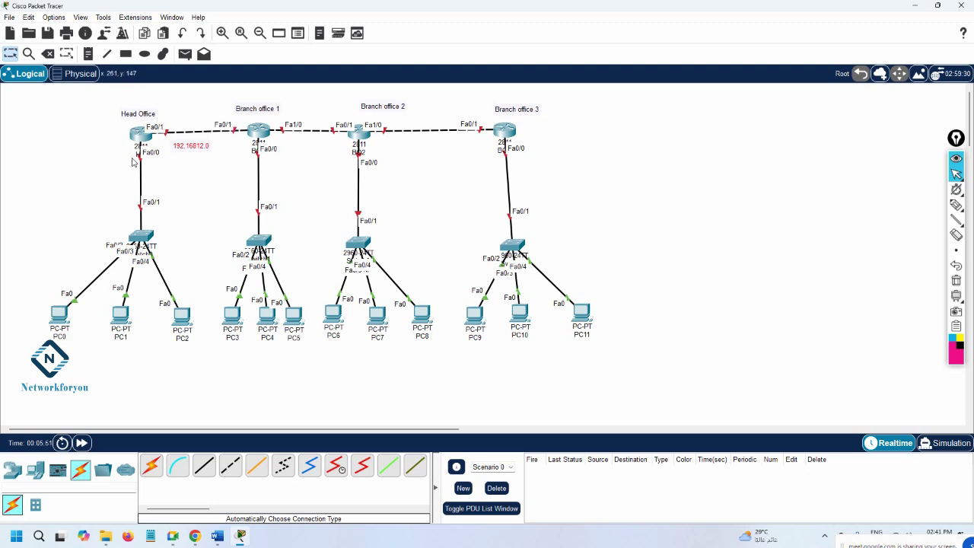
{"action": "key", "text": "n"}
{"action": "left_click", "coordinate": [88, 157]}
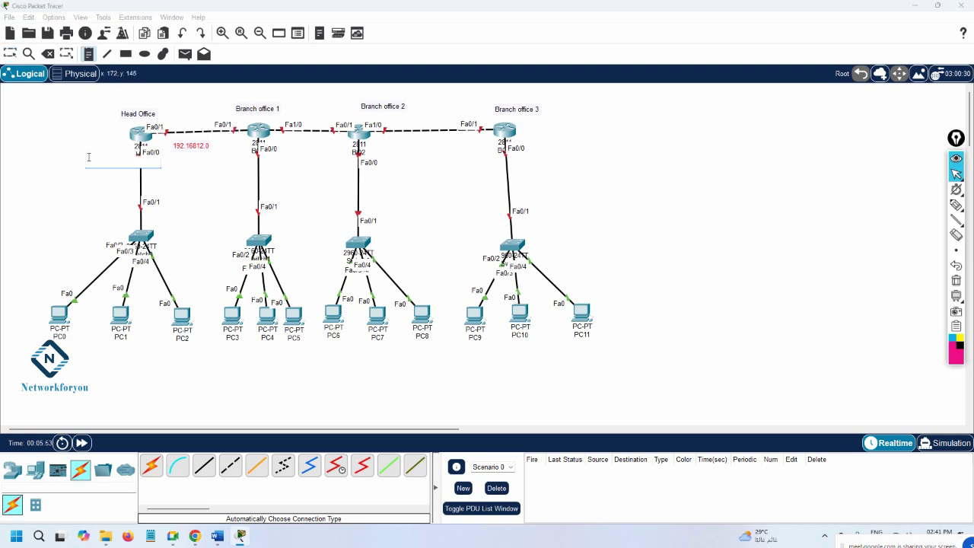
{"action": "type", "text": "192.168.1.1"}
{"action": "left_click", "coordinate": [263, 167]}
Step: Add LAN notes 192.168.2.1, 192.168.3.1 and 192.168.4.1 under the three branch routers
{"action": "type", "text": "192.168.2.1"}
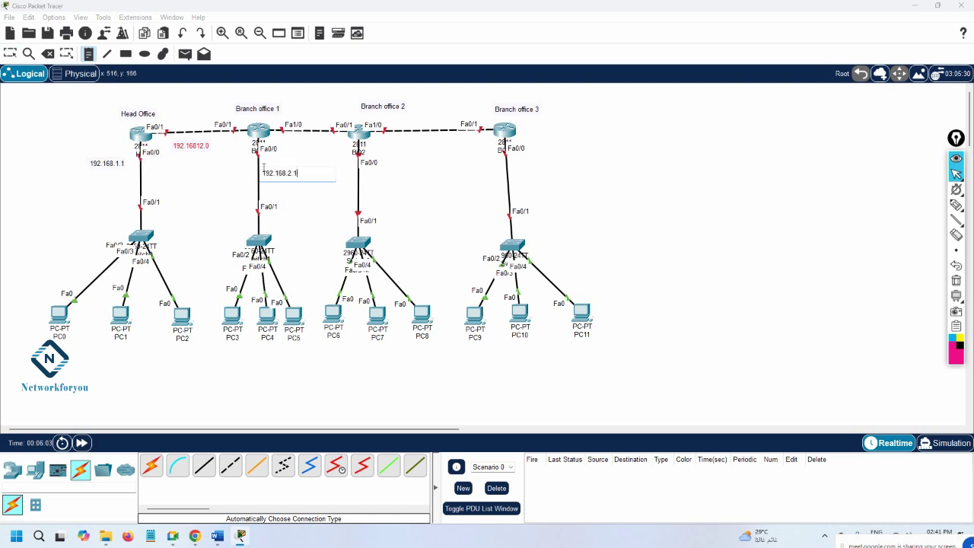
{"action": "left_click", "coordinate": [367, 177]}
{"action": "type", "text": "192.168"}
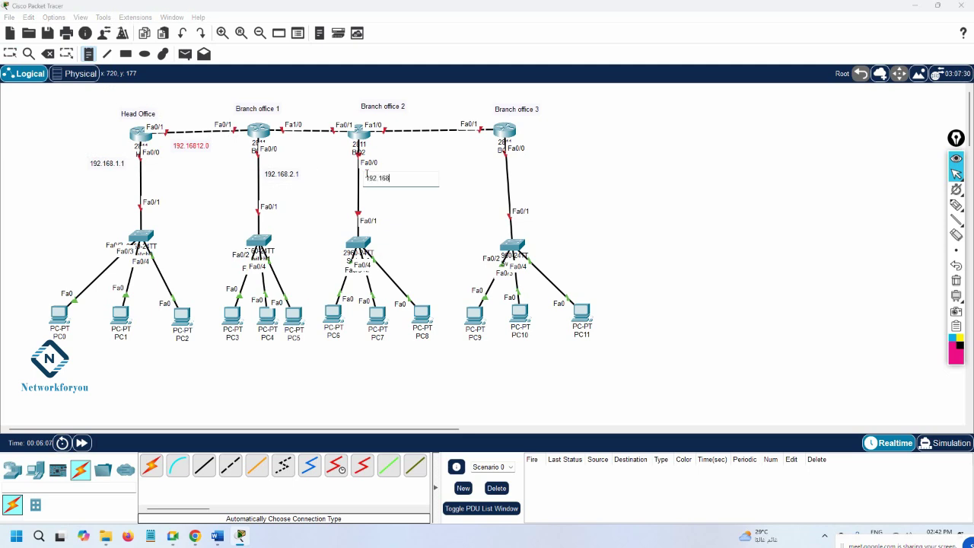
{"action": "type", "text": ".3.1"}
{"action": "left_click", "coordinate": [510, 164]}
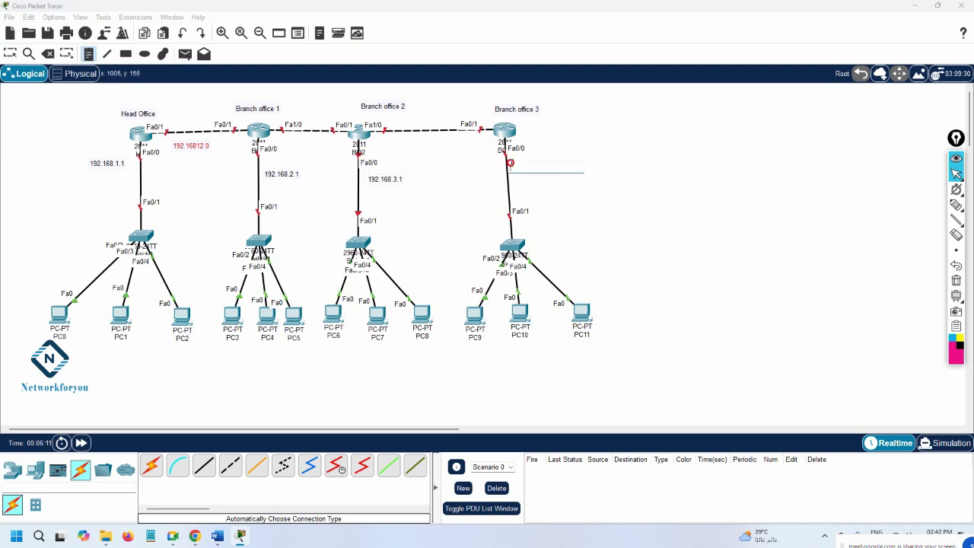
{"action": "type", "text": "192.168.4.1"}
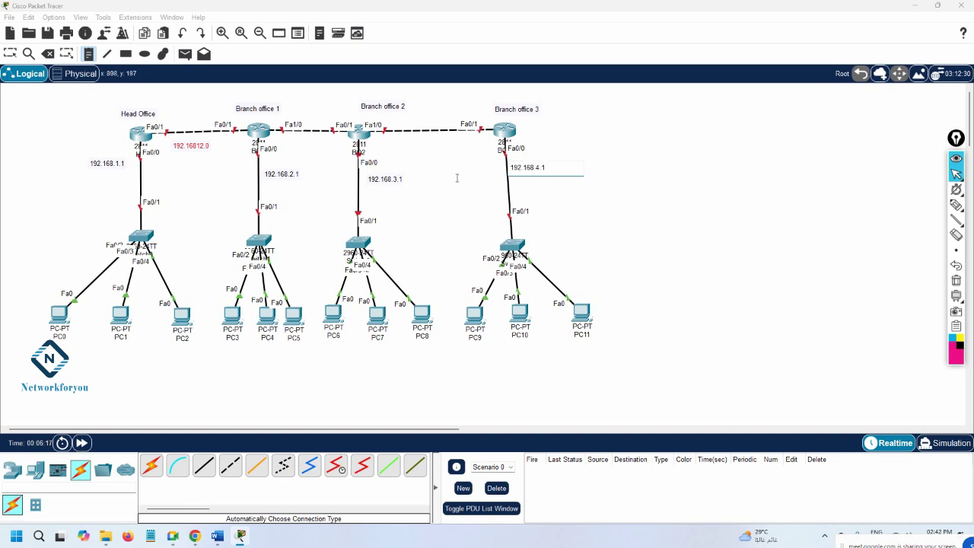
Step: Add link notes 192.168.23.0/24 and 192.168.34.0/24 above the branch router links
{"action": "left_click", "coordinate": [298, 106]}
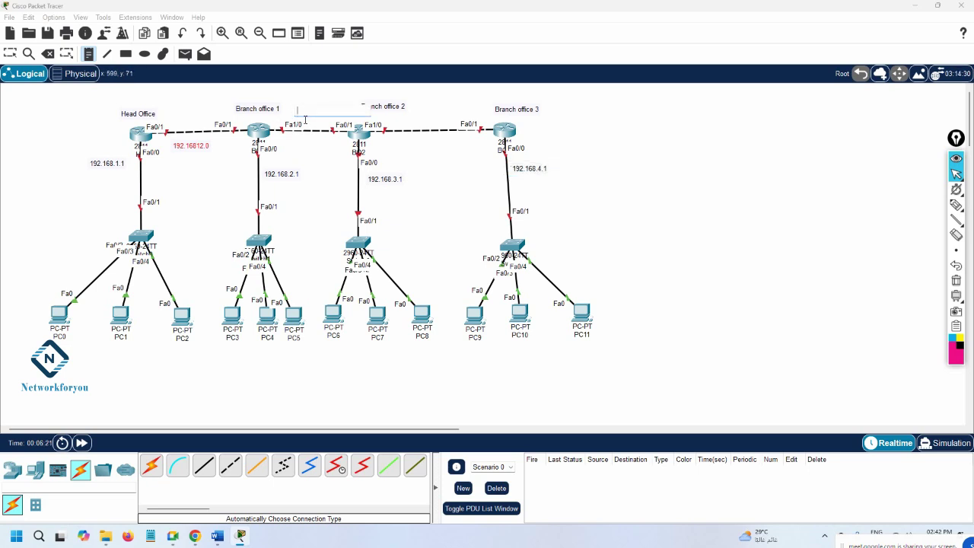
{"action": "type", "text": "192.168.23.0/24"}
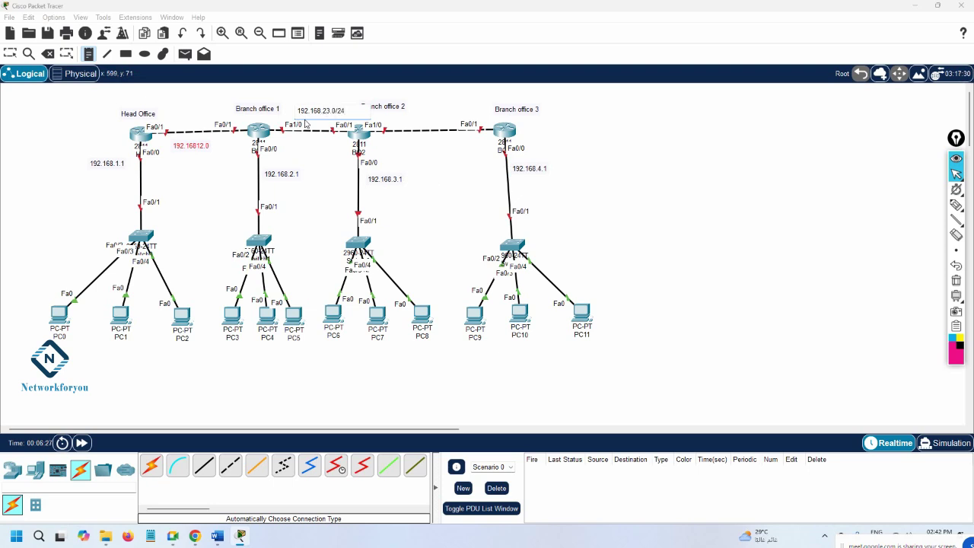
{"action": "left_click", "coordinate": [414, 107]}
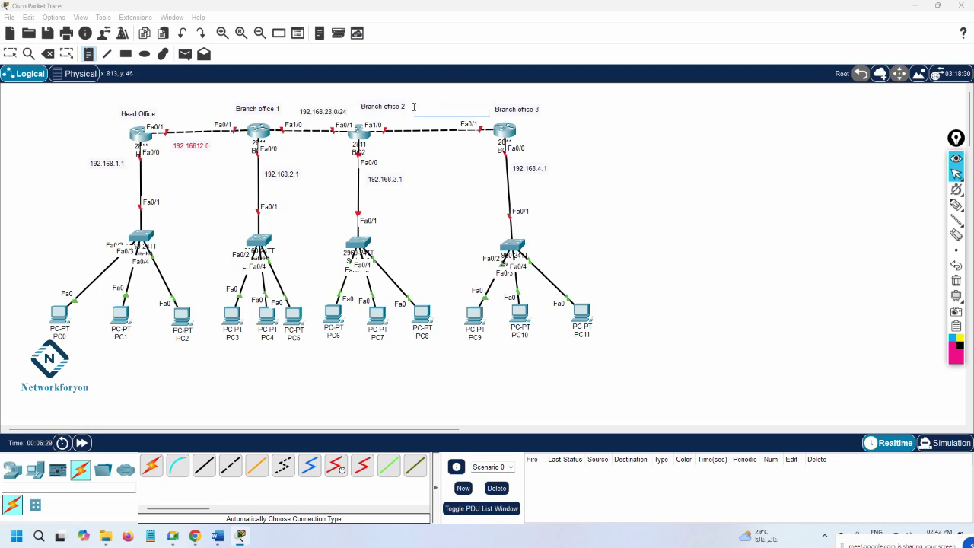
{"action": "type", "text": "192."}
{"action": "type", "text": "168.34.0/24"}
{"action": "left_click", "coordinate": [630, 172]}
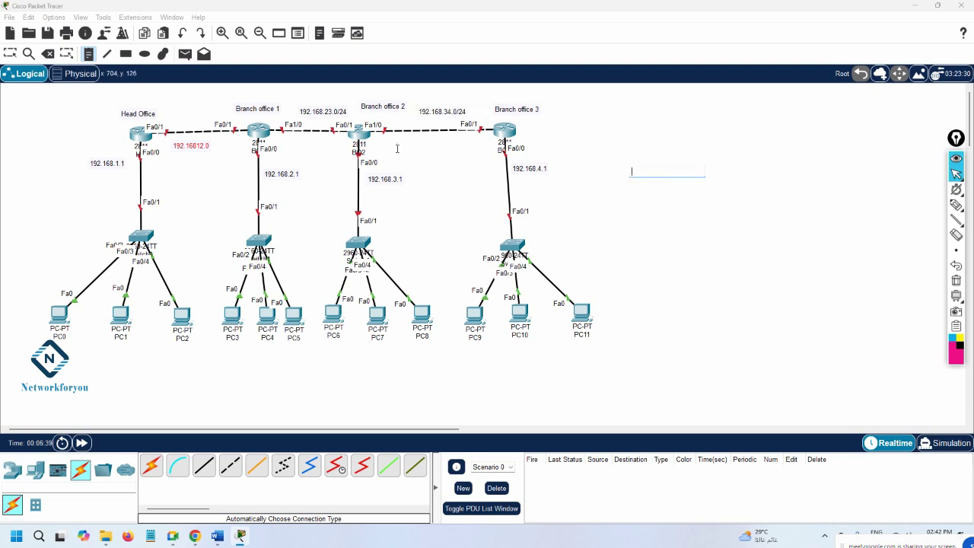
Step: Move the Head Office link note above its link and change it to 192.16812.0/24
{"action": "left_click", "coordinate": [11, 54]}
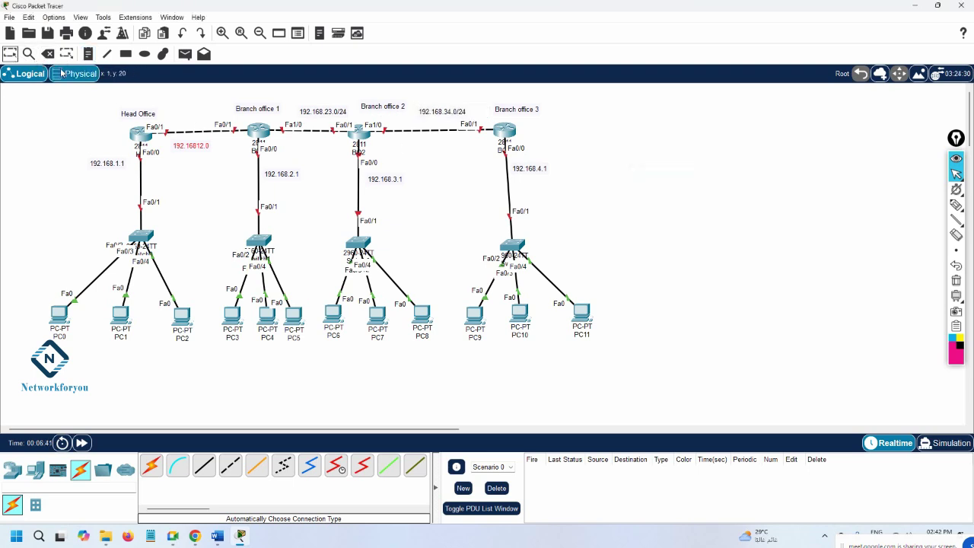
{"action": "left_click_drag", "start_coordinate": [205, 154], "coordinate": [206, 117]}
{"action": "left_click", "coordinate": [200, 111]}
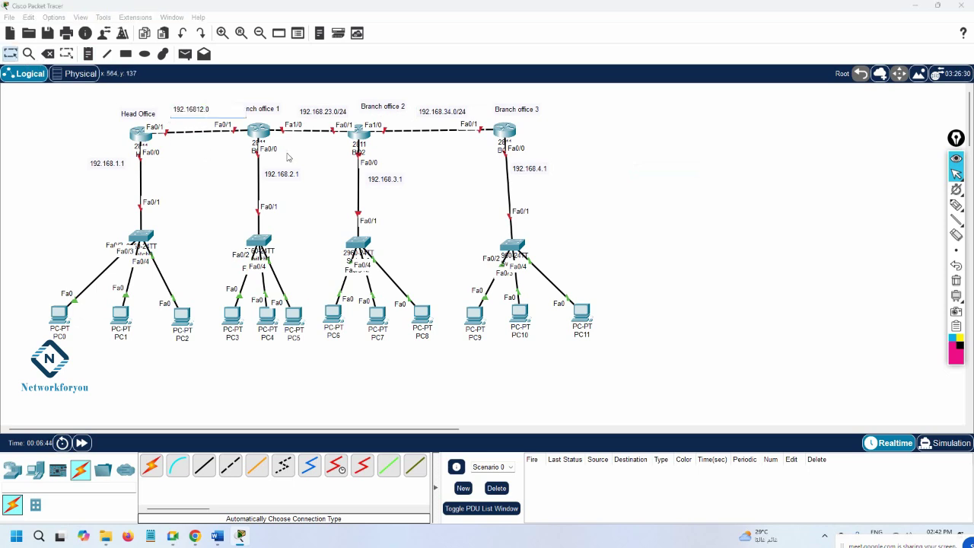
{"action": "type", "text": "/24"}
{"action": "left_click", "coordinate": [45, 187]}
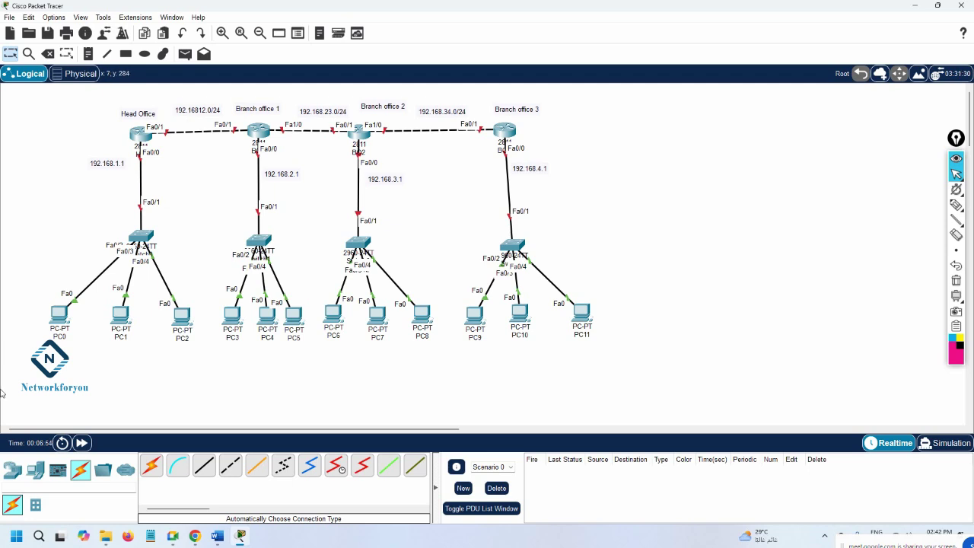
Step: Bring the Notepad window with the OSPF Basic Lab command file to the front
{"action": "left_click", "coordinate": [148, 538]}
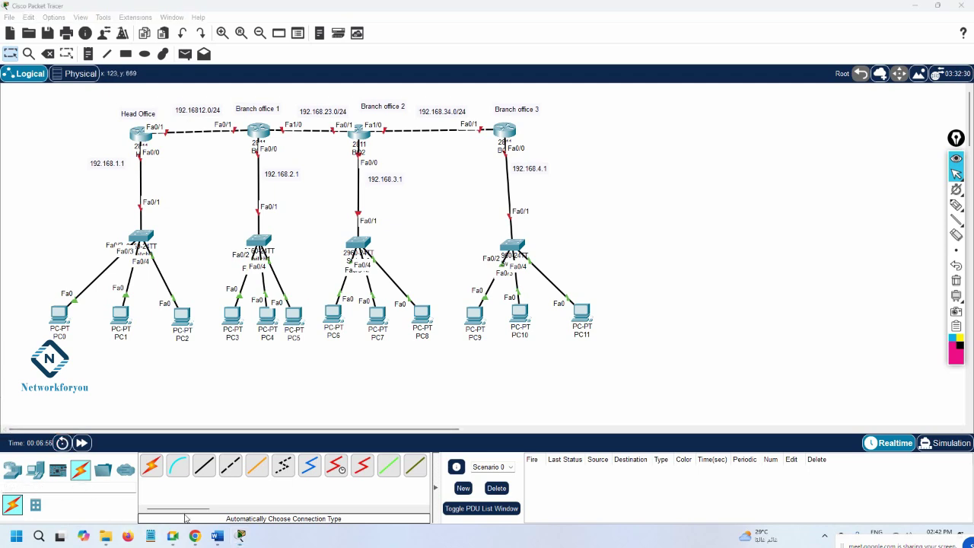
{"action": "left_click_drag", "start_coordinate": [68, 423], "coordinate": [105, 426]}
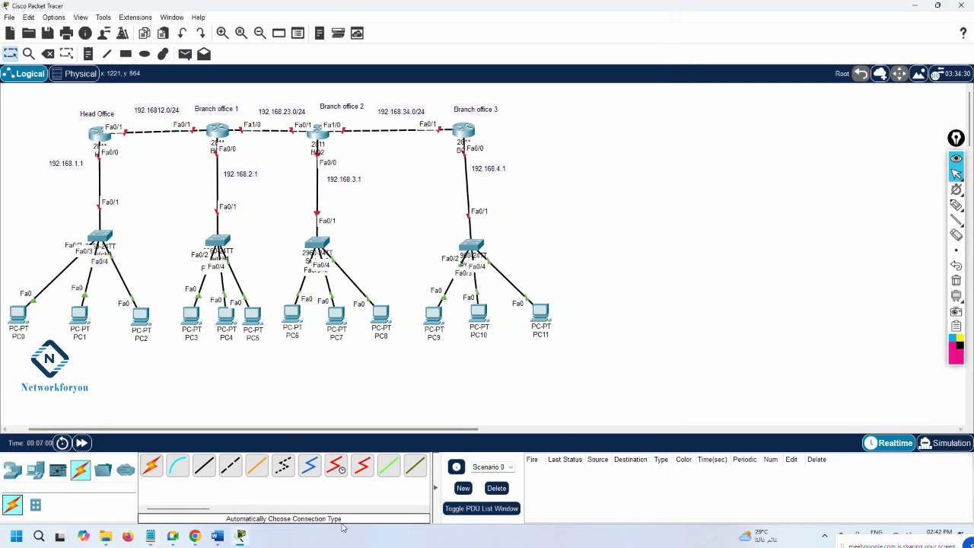
{"action": "left_click", "coordinate": [158, 536]}
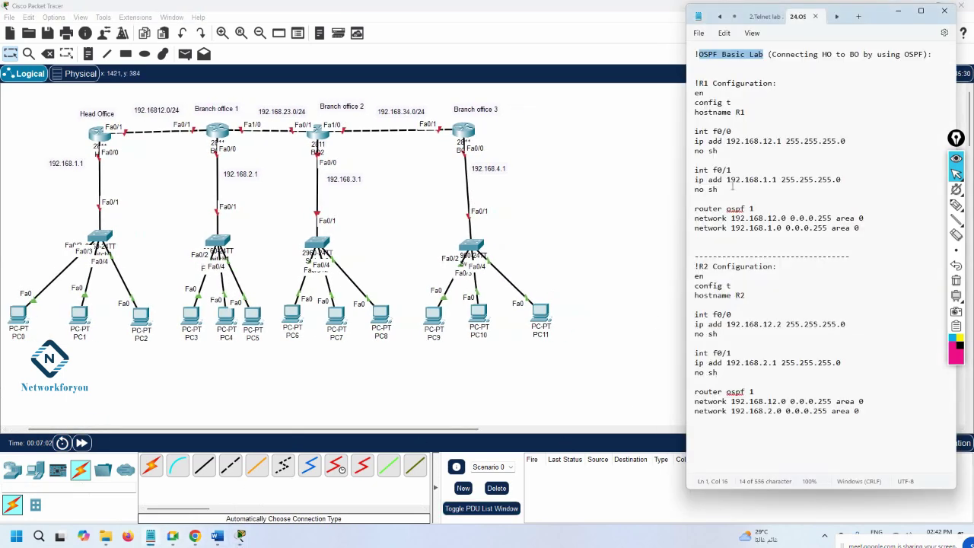
Step: In a new Notepad tab, type '!OSPF Lab 2:(Connecting Multiple offices):' then '!R1 Configuration:' below
{"action": "left_click", "coordinate": [858, 17]}
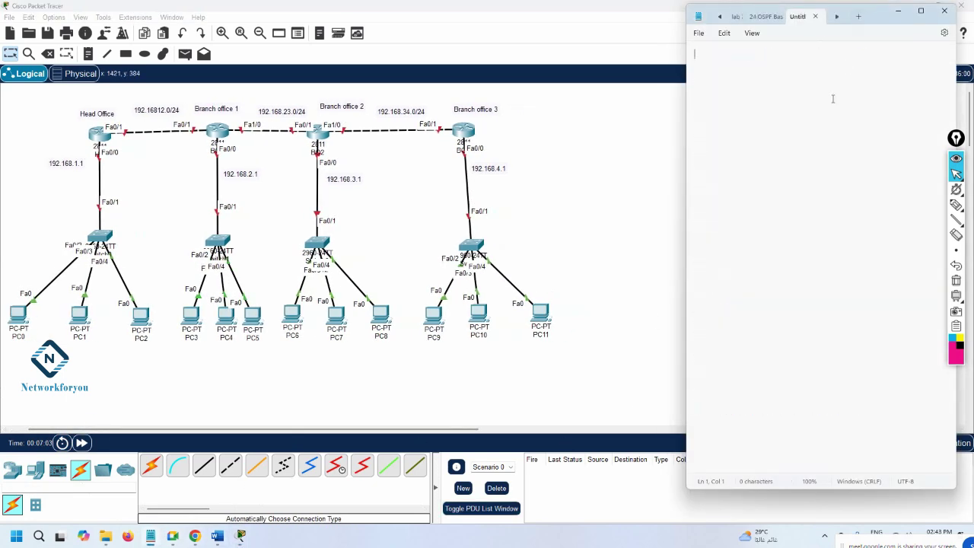
{"action": "type", "text": "!OSPF Lab 2:"}
{"action": "key", "text": "Return"}
{"action": "key", "text": "Return"}
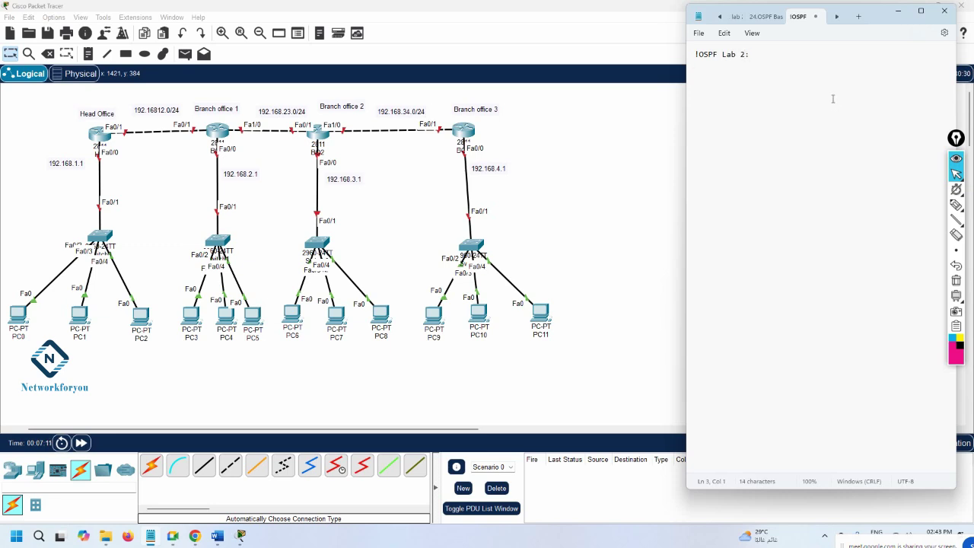
{"action": "key", "text": "BackSpace"}
{"action": "key", "text": "BackSpace"}
{"action": "type", "text": "(Connecting Multiple "}
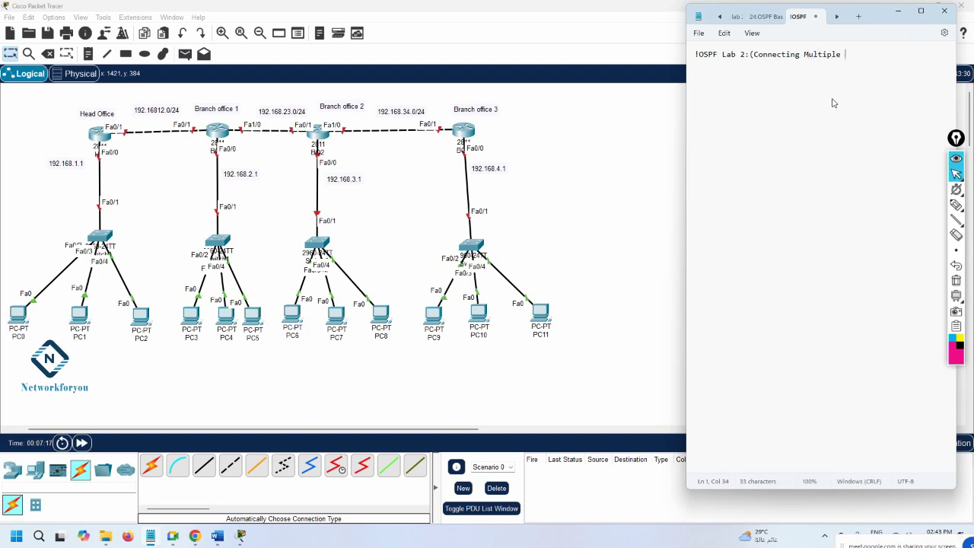
{"action": "type", "text": "offices):"}
{"action": "key", "text": "Return"}
{"action": "type", "text": "!R1 Configurati"}
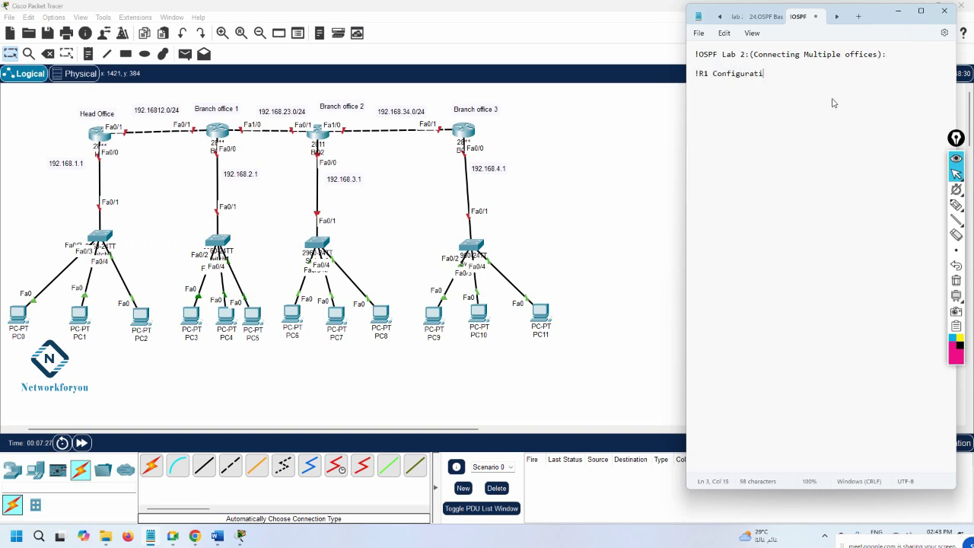
{"action": "type", "text": "on:"}
Step: Write en, config t, hostname R1, and f0/0 at 192.168.1.1 255.255.255.0 with no sh
{"action": "key", "text": "Return"}
{"action": "type", "text": "en"}
{"action": "key", "text": "Return"}
{"action": "type", "text": "config t"}
{"action": "key", "text": "Return"}
{"action": "type", "text": "hostnam"}
{"action": "type", "text": "e R1  "}
{"action": "type", "text": "int f"}
{"action": "type", "text": "0/0 "}
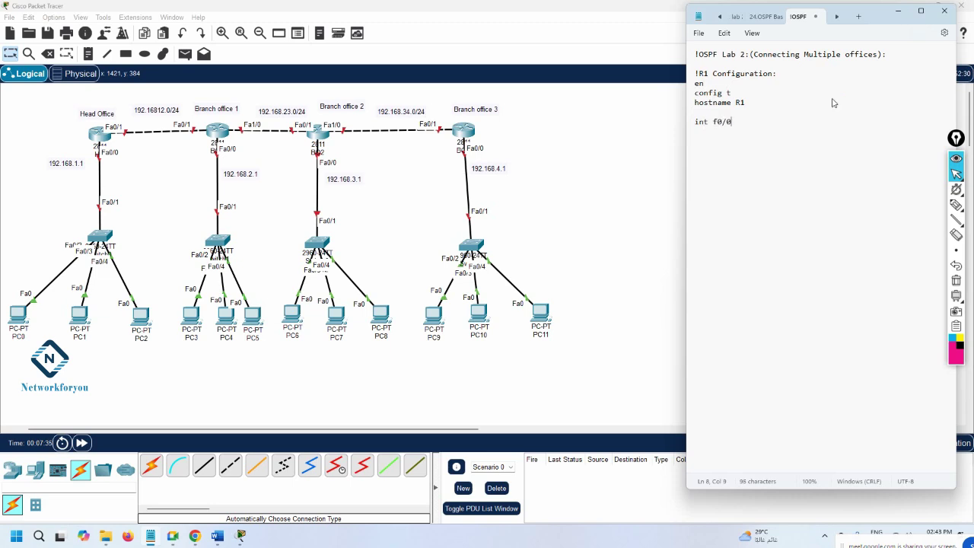
{"action": "type", "text": "ip add 192.168.1.1 255.2"}
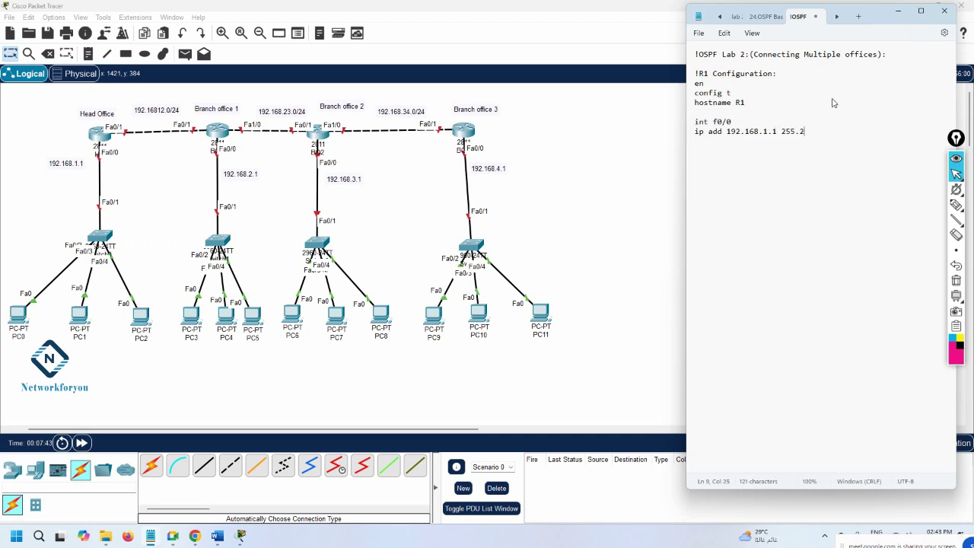
{"action": "type", "text": "55.255.0"}
{"action": "key", "text": "Return"}
{"action": "type", "text": "no sh"}
Step: Add the f0/1 block with ip add 192.168.12.1 255.255.255.0 and no sh
{"action": "key", "text": "Return"}
{"action": "key", "text": "Return"}
{"action": "type", "text": "int f0/1 "}
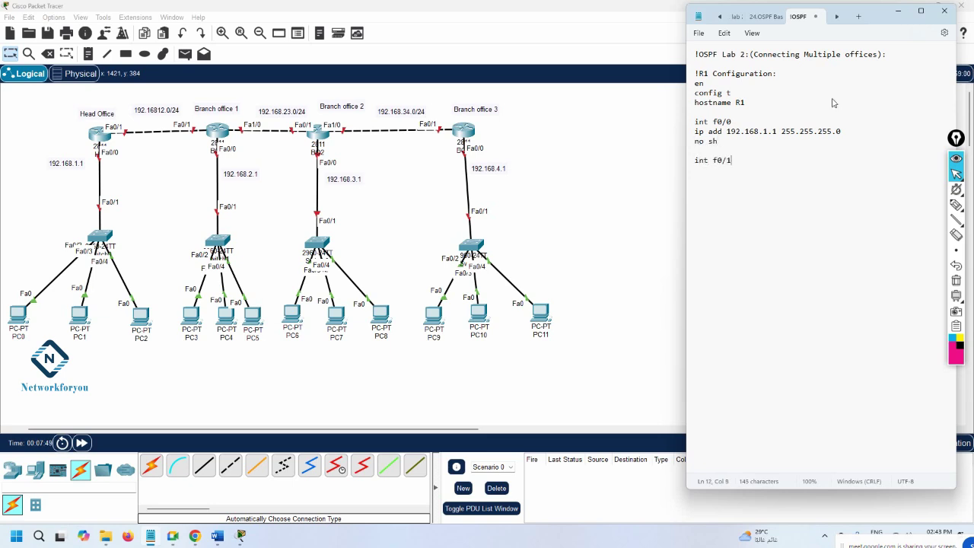
{"action": "type", "text": "ip add 192.168.12.1 255."}
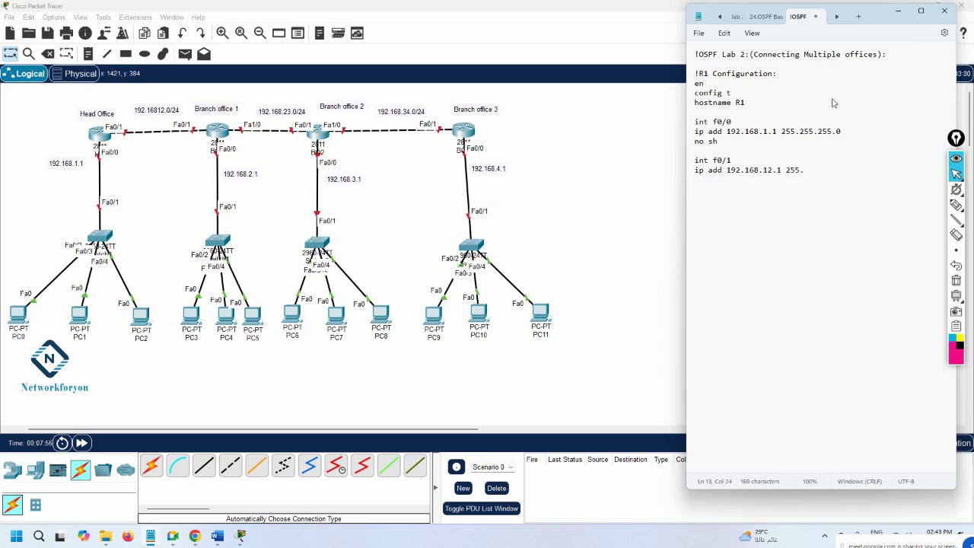
{"action": "type", "text": "255.255.0"}
{"action": "key", "text": "Return"}
{"action": "type", "text": "no sh"}
{"action": "key", "text": "Return"}
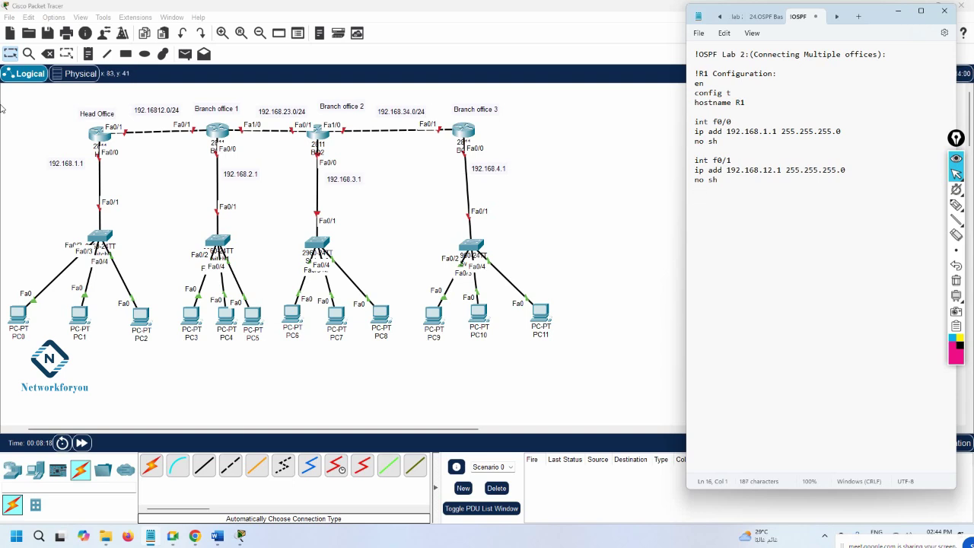
Step: Draw a solid lime-green ellipse enclosing the four routers and their links
{"action": "left_click", "coordinate": [145, 53]}
{"action": "left_click", "coordinate": [465, 88]}
{"action": "left_click", "coordinate": [530, 80]}
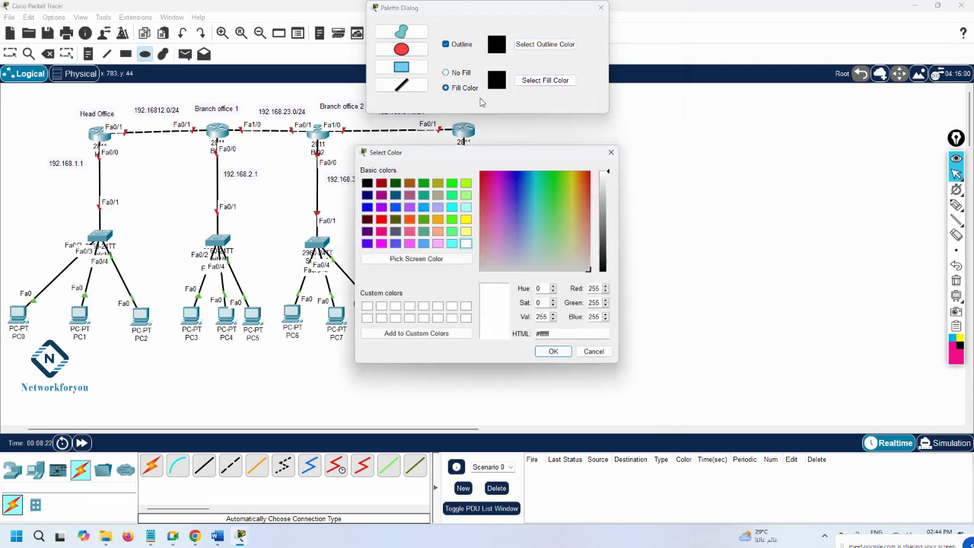
{"action": "left_click", "coordinate": [465, 183]}
{"action": "left_click", "coordinate": [554, 352]}
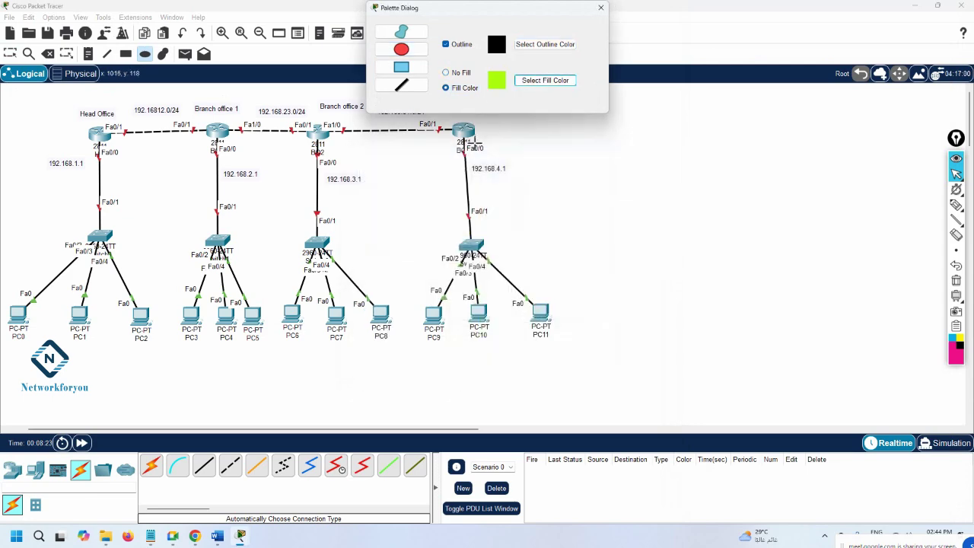
{"action": "left_click_drag", "start_coordinate": [27, 98], "coordinate": [537, 170]}
{"action": "left_click", "coordinate": [601, 8]}
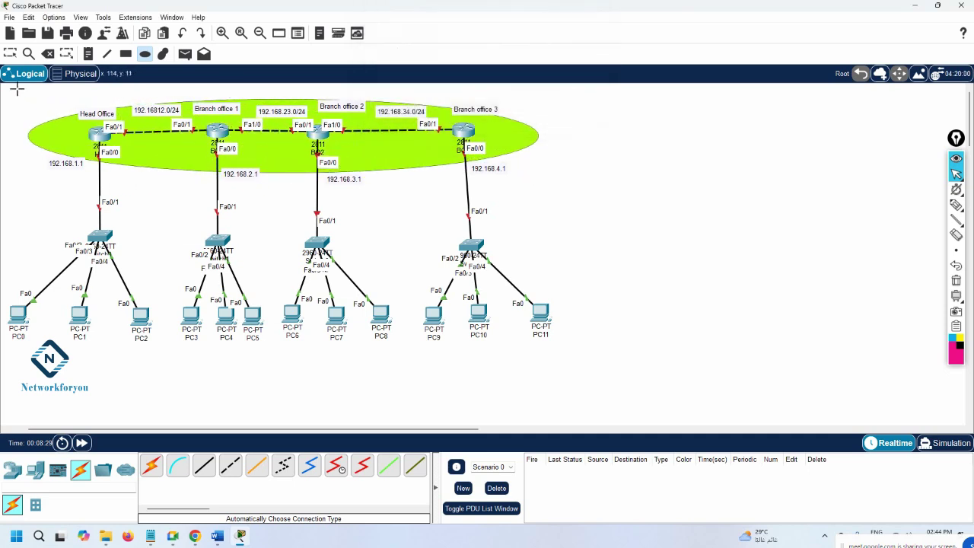
{"action": "left_click", "coordinate": [11, 54]}
{"action": "left_click", "coordinate": [86, 54]}
Step: Add an 'Area 1' note inside the green ellipse between Branch office 2 and 3
{"action": "left_click", "coordinate": [365, 144]}
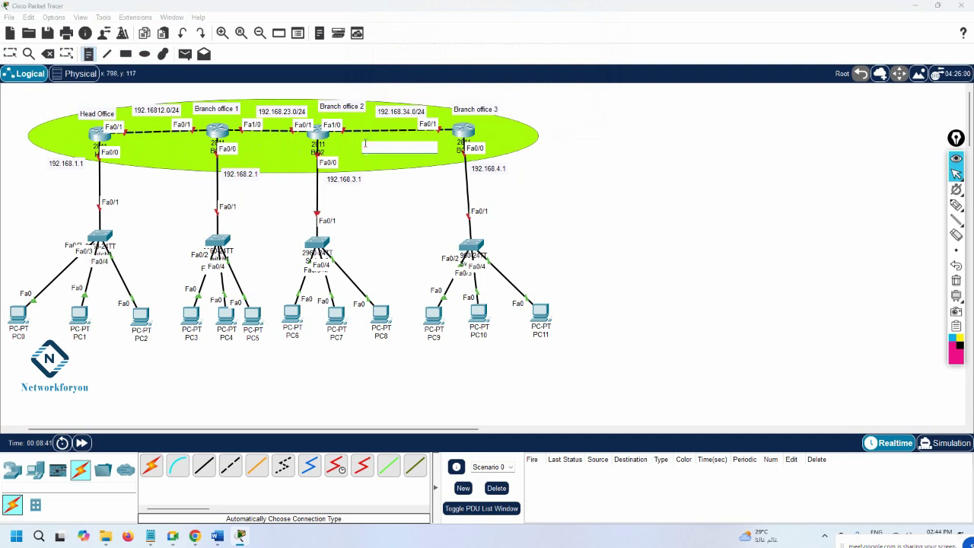
{"action": "type", "text": "Area 1"}
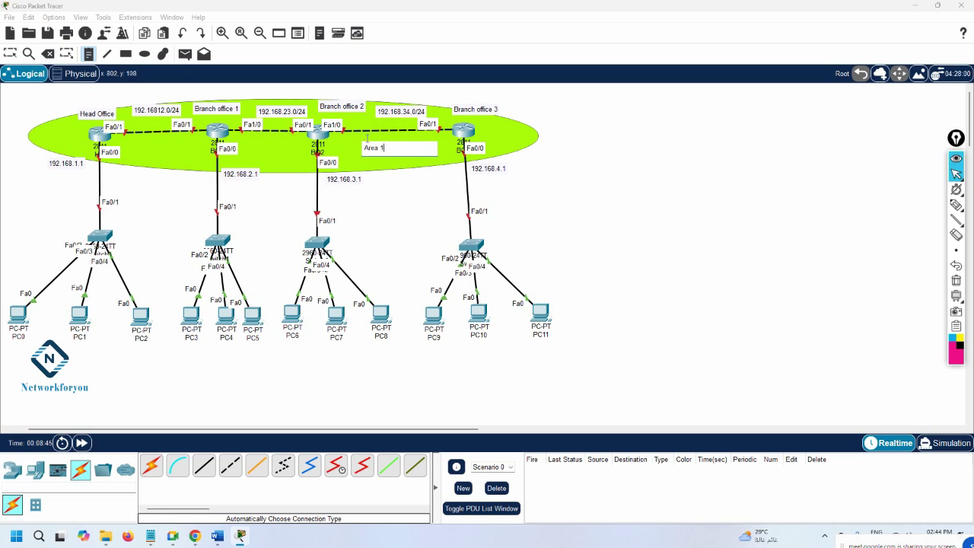
{"action": "left_click", "coordinate": [250, 160]}
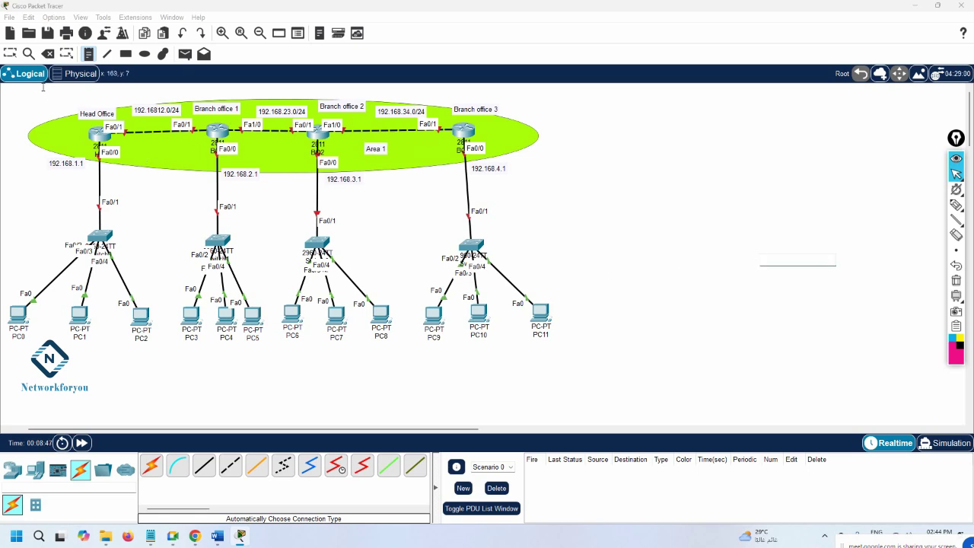
{"action": "left_click", "coordinate": [9, 54]}
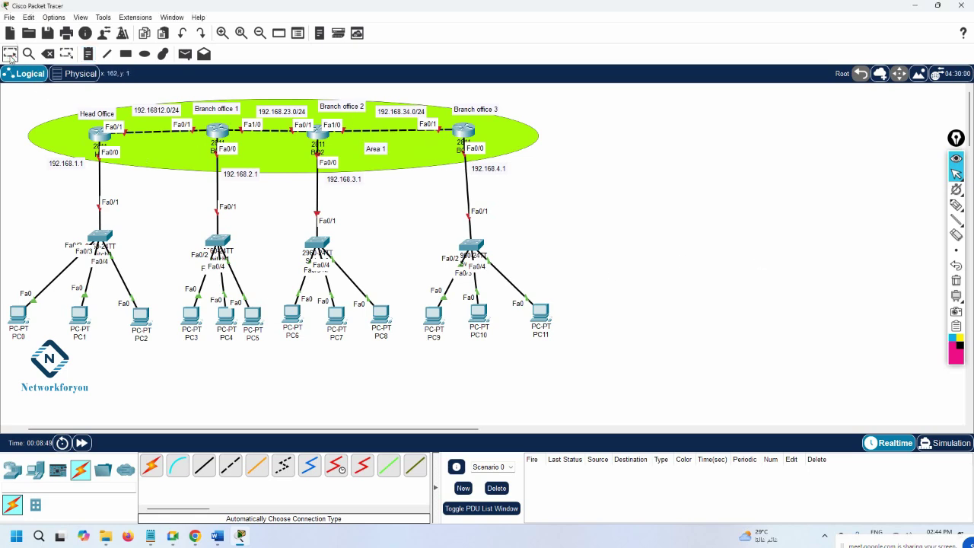